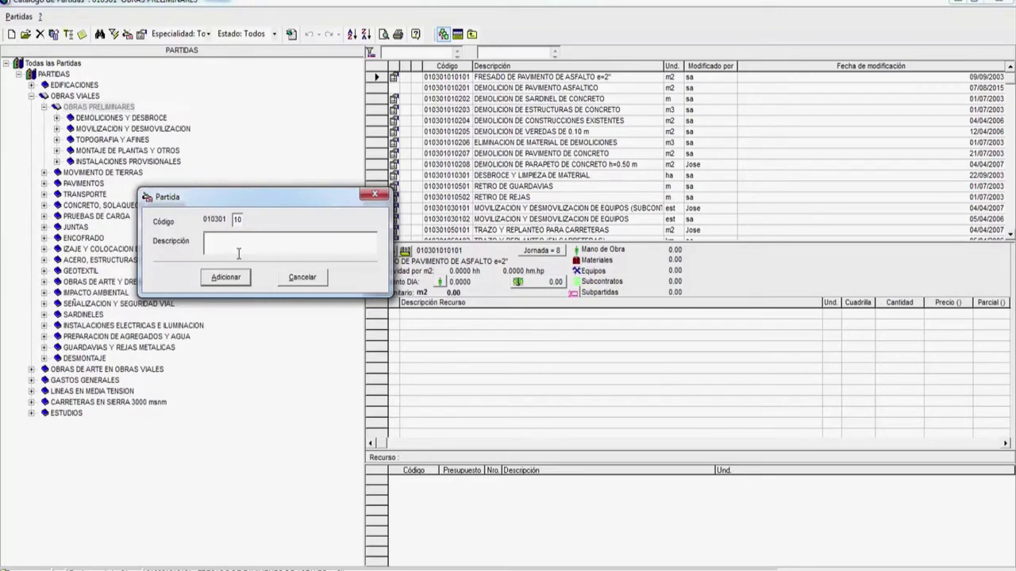
Add the group TRABAJOS PROVISIONALES under OBRAS PRELIMINARES and create the sub-item PARA ALMACEN Y GUARDIANIA inside it
{"action": "type", "text": "TRABAJOS PROVISIONALES"}
{"action": "left_click", "coordinate": [226, 278]}
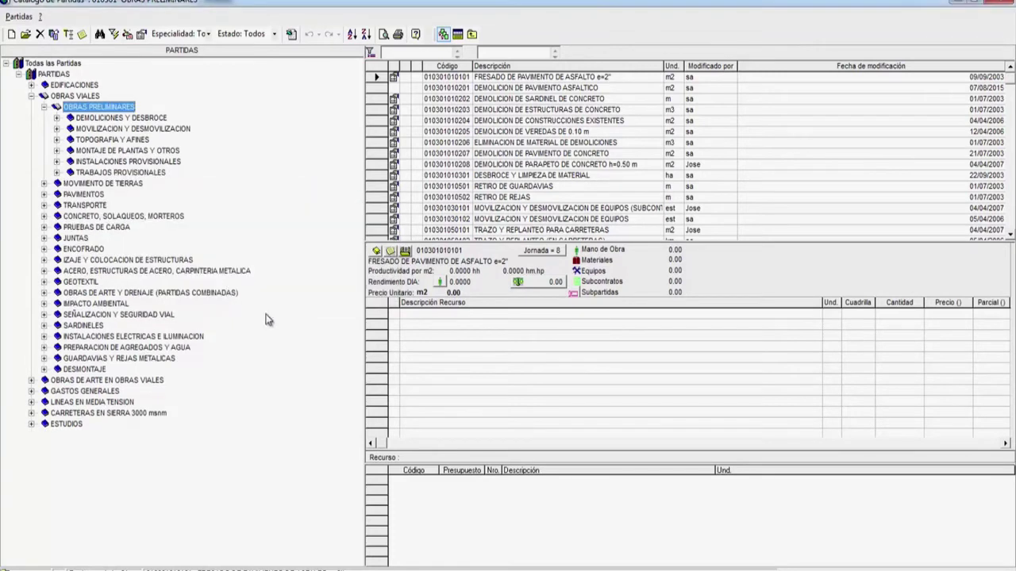
{"action": "left_click", "coordinate": [95, 173]}
{"action": "right_click", "coordinate": [96, 174]}
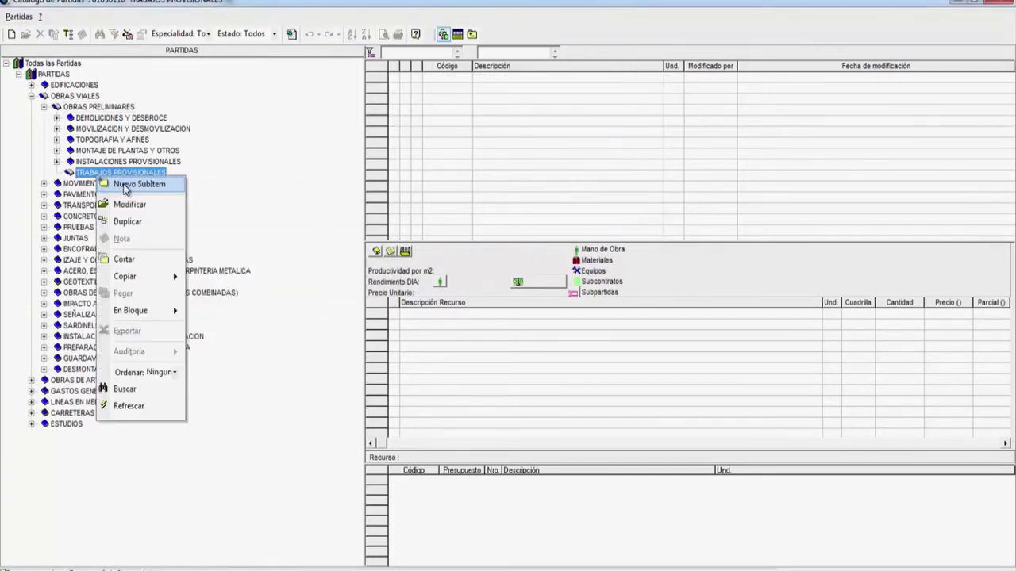
{"action": "left_click", "coordinate": [124, 186]}
{"action": "type", "text": "PARA ALMACEN"}
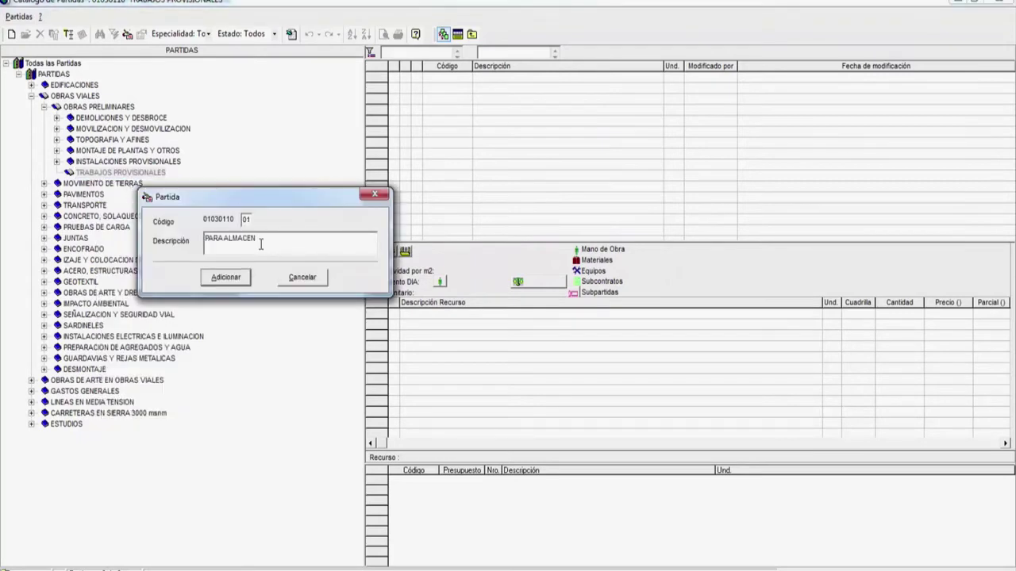
{"action": "type", "text": " Y GUARDIANIA"}
{"action": "left_click", "coordinate": [225, 277]}
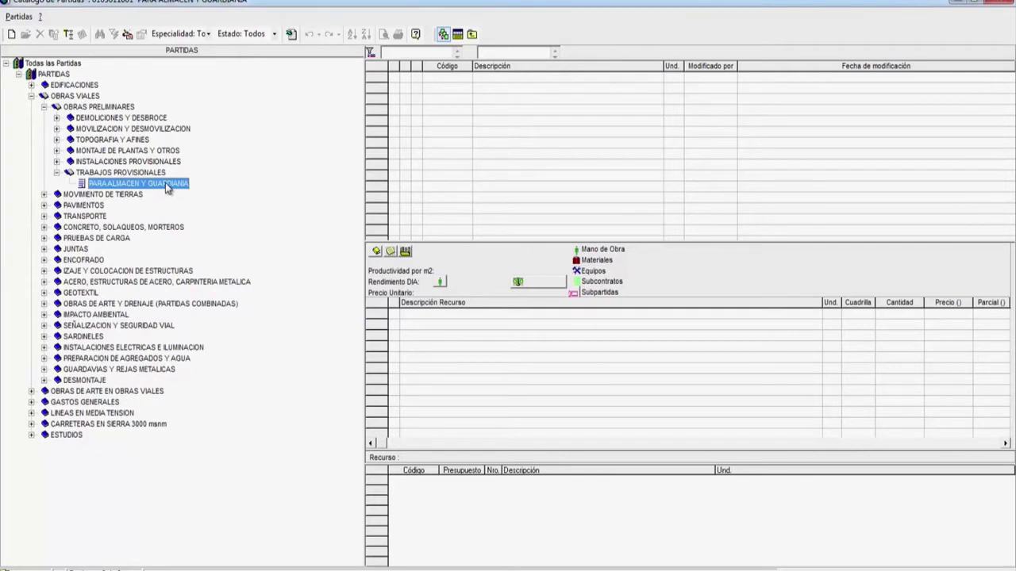
Start a new work item under PARA ALMACEN Y GUARDIANIA with the description ALMACENES, GUARDIANIA Y COMEDORES
{"action": "right_click", "coordinate": [166, 183]}
{"action": "left_click", "coordinate": [198, 192]}
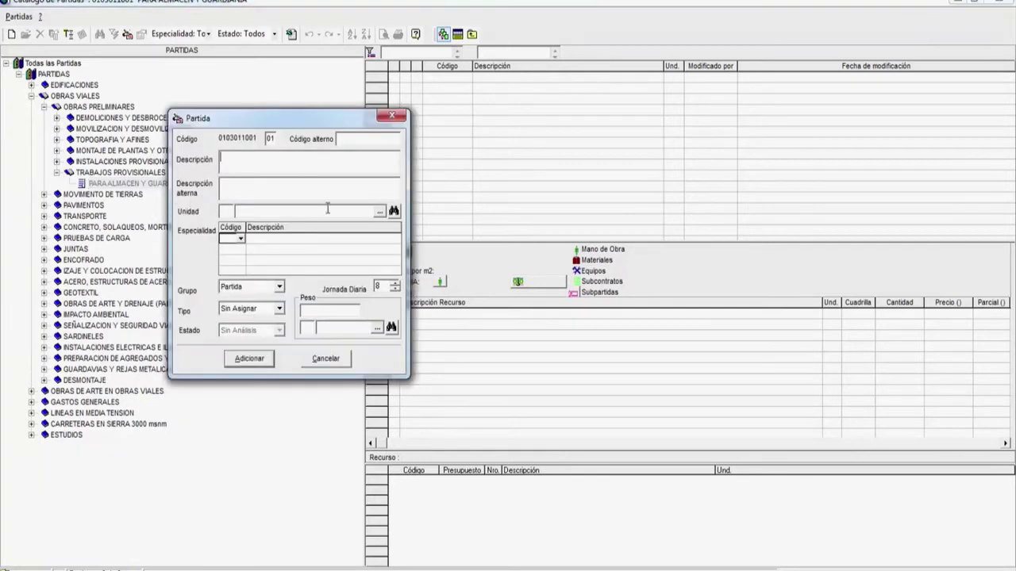
{"action": "left_click_drag", "start_coordinate": [259, 116], "coordinate": [413, 114]}
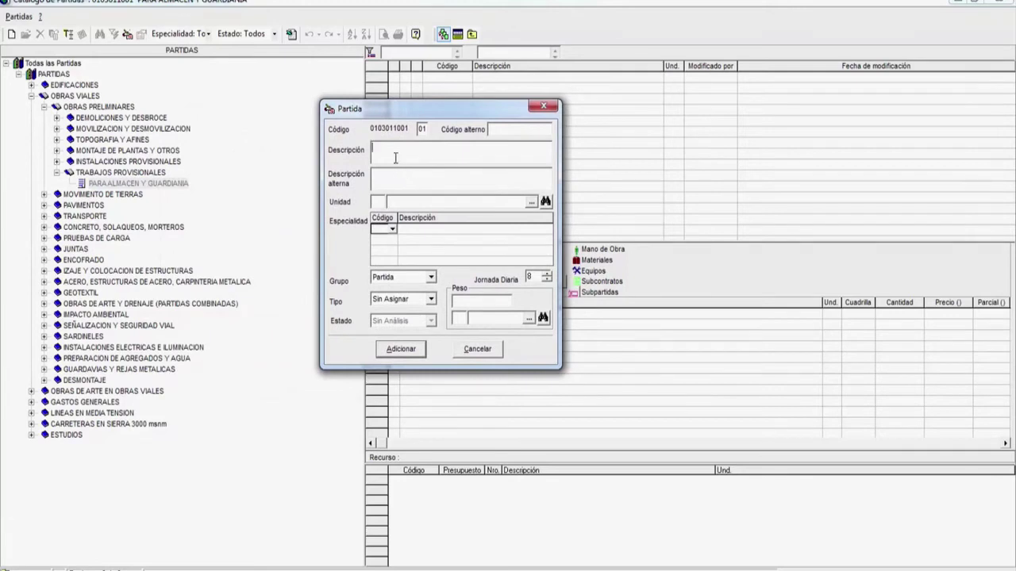
{"action": "type", "text": "MACENES, GUARDIANIA Y"}
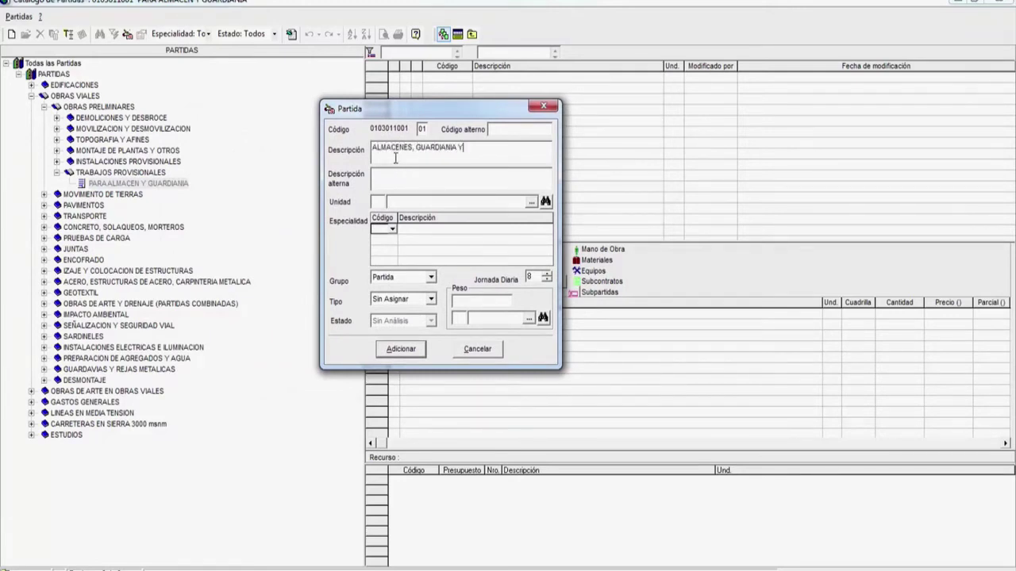
{"action": "type", "text": " COMEDORES"}
Set the new work item's unit to ESTIMADA (est) from the units catalogue, filtering it by ES
{"action": "left_click", "coordinate": [391, 180]}
{"action": "type", "text": "est"}
{"action": "key", "text": "BackSpace"}
{"action": "key", "text": "BackSpace"}
{"action": "left_click", "coordinate": [531, 203]}
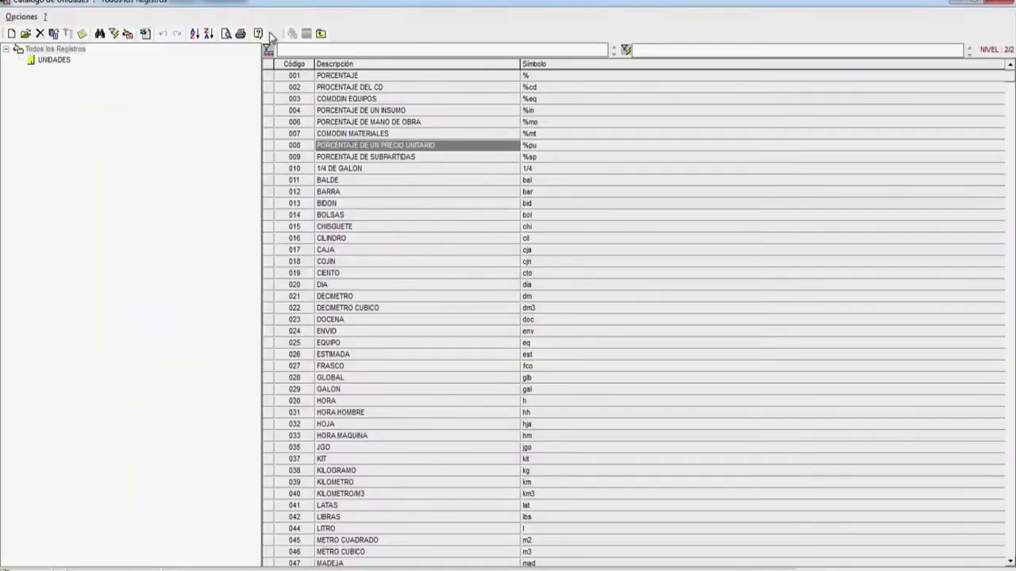
{"action": "left_click", "coordinate": [367, 158]}
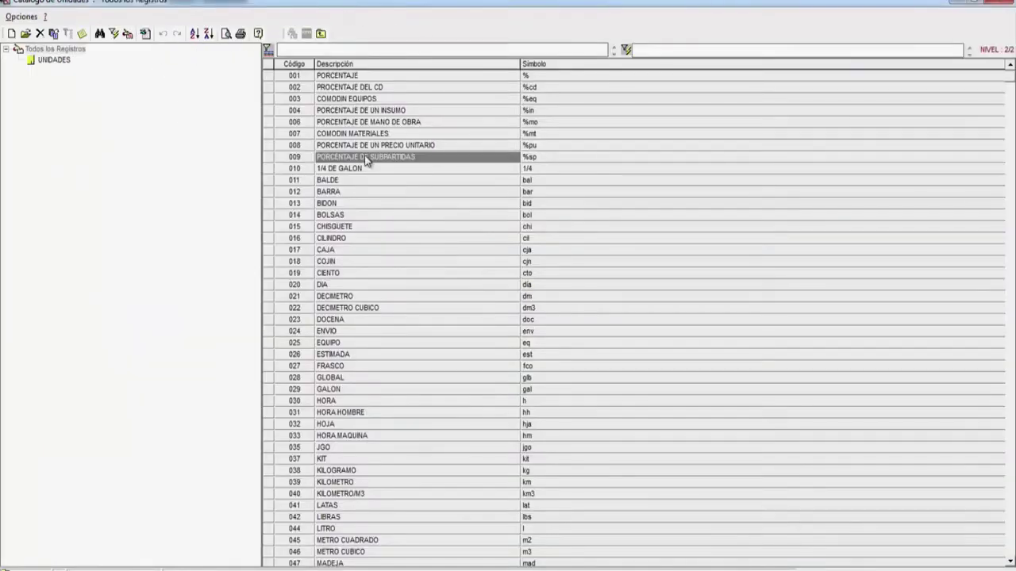
{"action": "type", "text": "ES"}
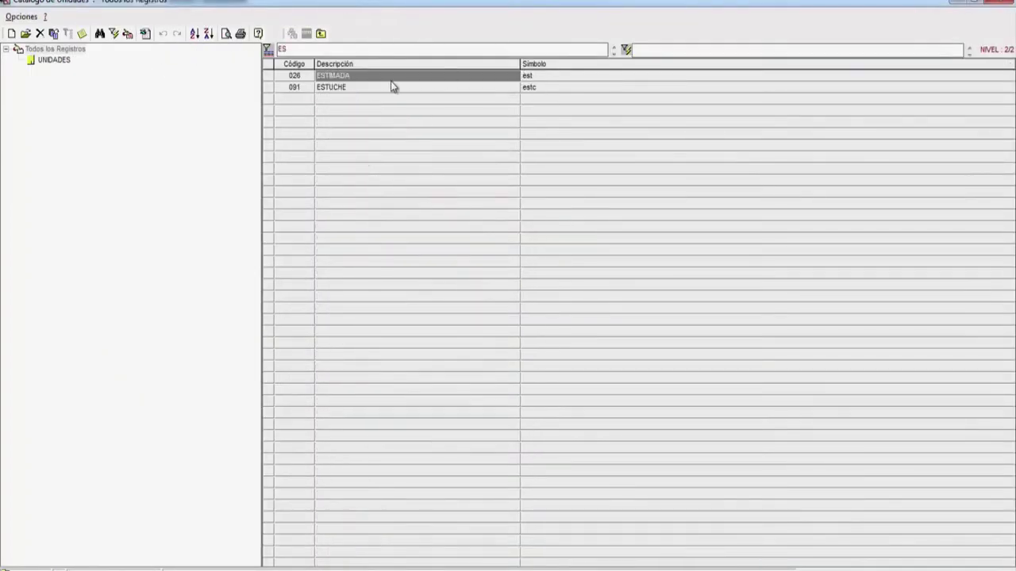
{"action": "double_click", "coordinate": [382, 81]}
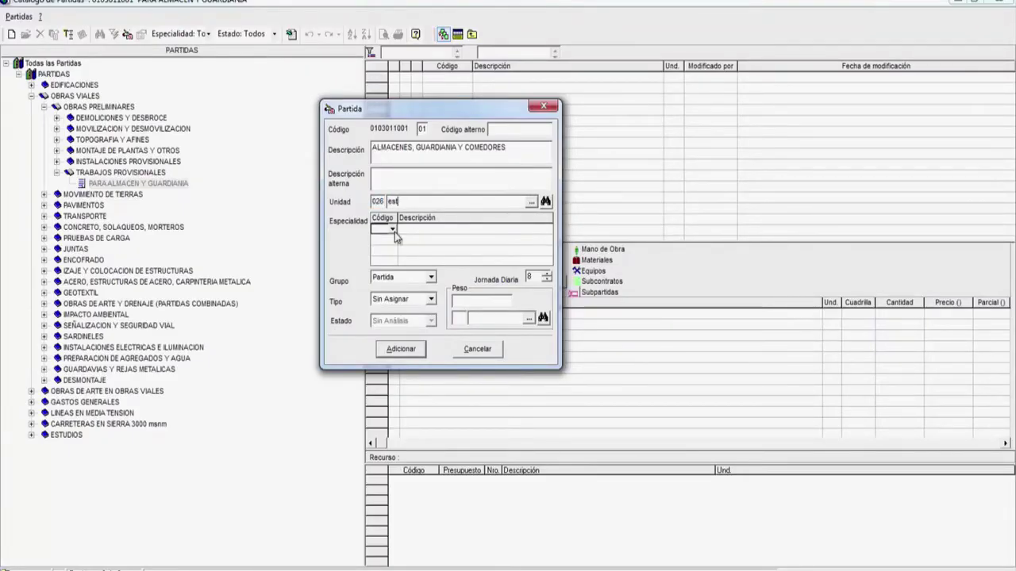
Assign the specialty 01 arquitectura to the new work item from the specialties catalogue
{"action": "left_click", "coordinate": [392, 229]}
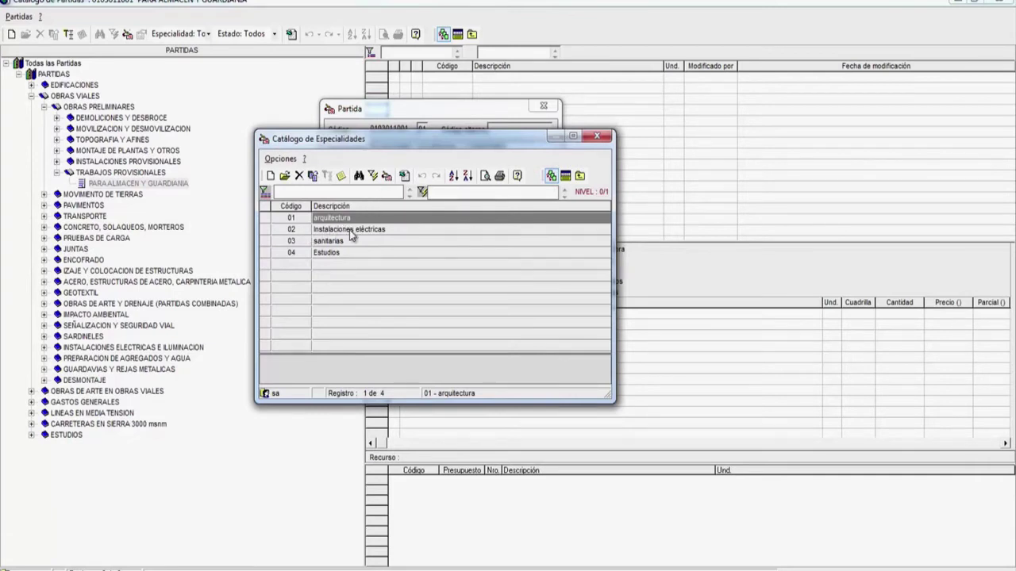
{"action": "left_click_drag", "start_coordinate": [432, 141], "coordinate": [580, 148]}
{"action": "left_click_drag", "start_coordinate": [474, 151], "coordinate": [481, 184]}
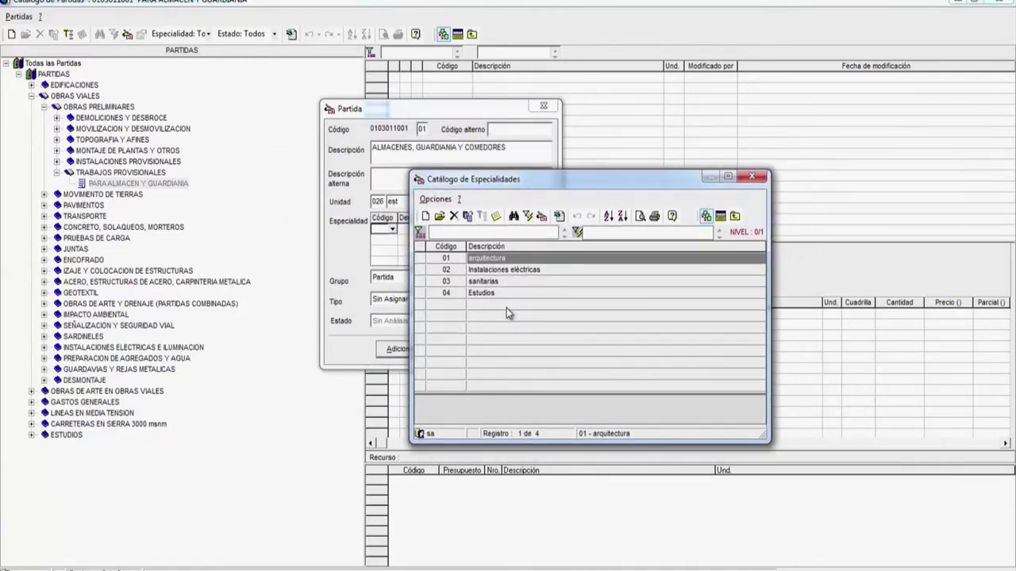
{"action": "left_click", "coordinate": [501, 259]}
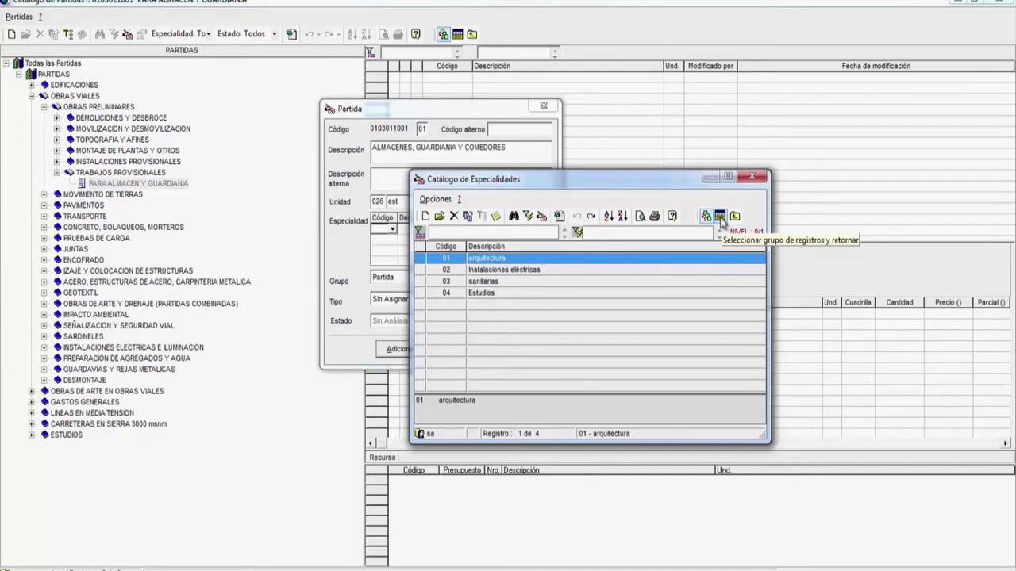
{"action": "left_click", "coordinate": [720, 216]}
Set the work item's group to Estimada and add the item to the catalogue
{"action": "left_click", "coordinate": [432, 279]}
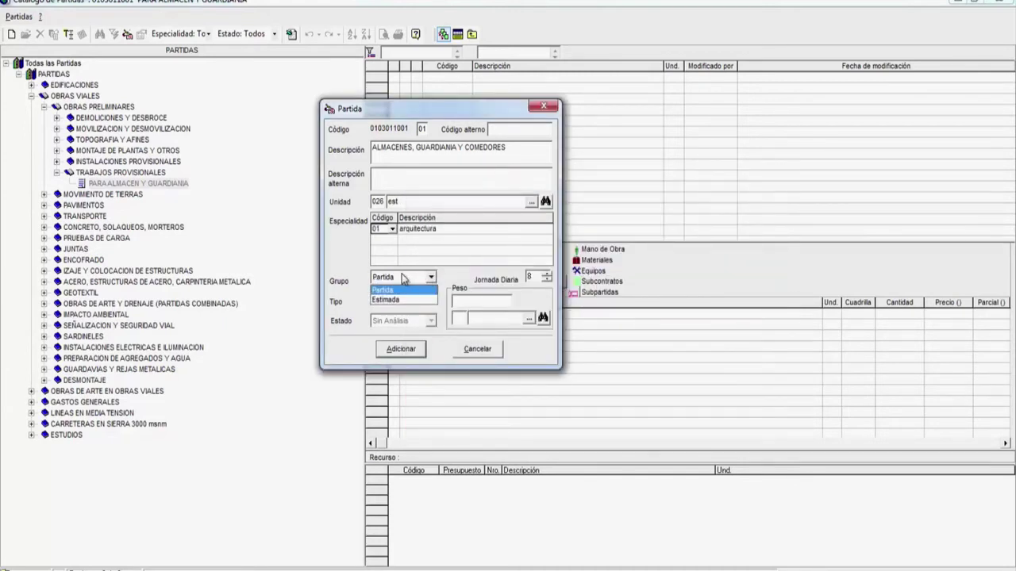
{"action": "left_click", "coordinate": [401, 300]}
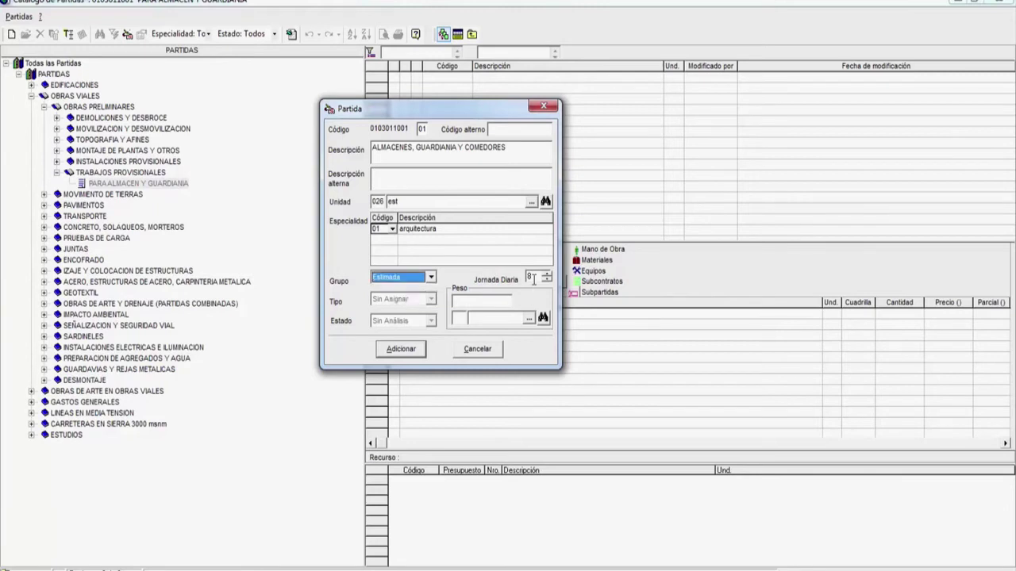
{"action": "left_click", "coordinate": [403, 350]}
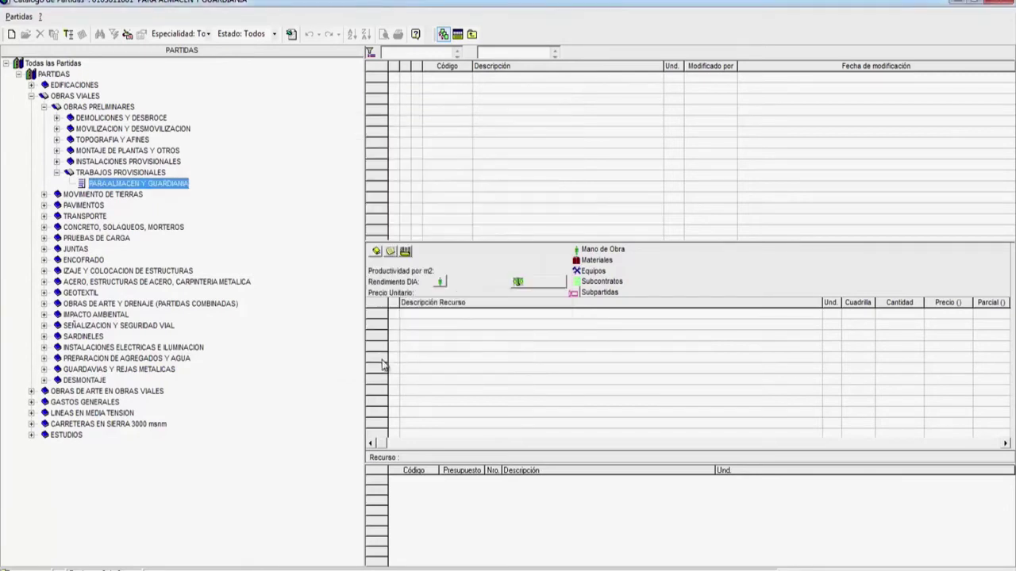
Begin adding a resource to the ALMACENES, GUARDIANIA Y COMEDORES item and search the labour resources for MANO DE
{"action": "left_click", "coordinate": [521, 83]}
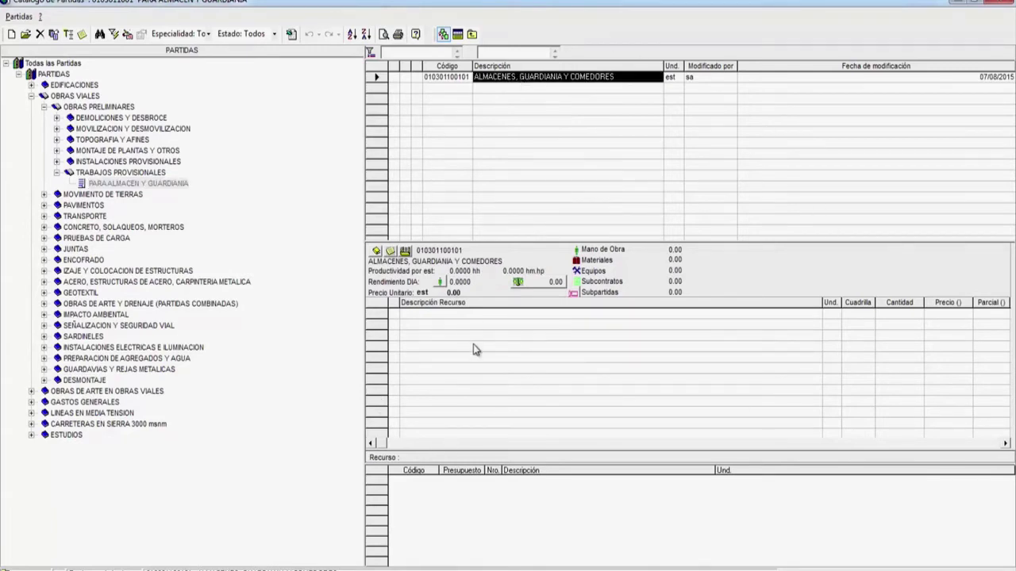
{"action": "right_click", "coordinate": [438, 340]}
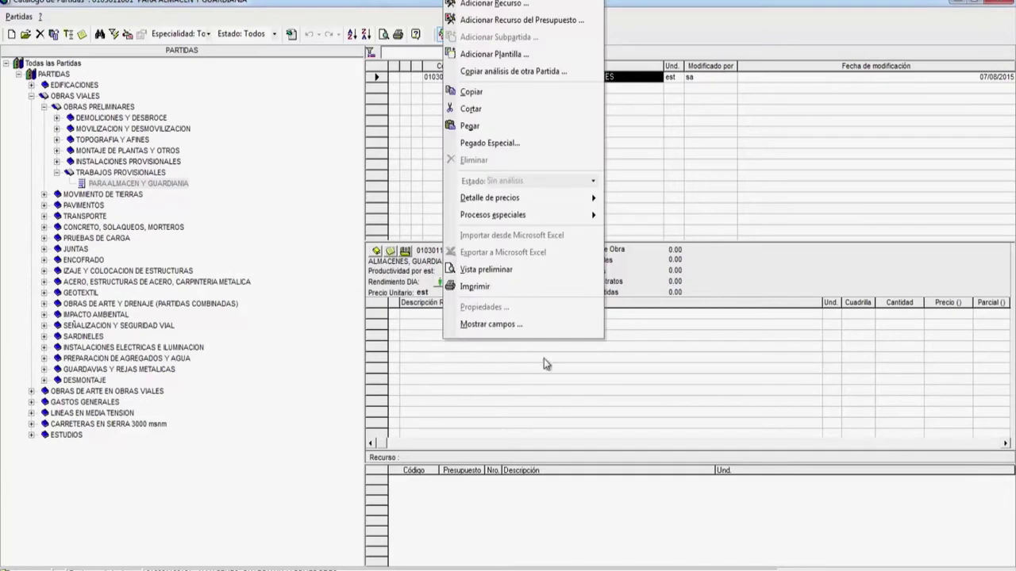
{"action": "left_click", "coordinate": [492, 5]}
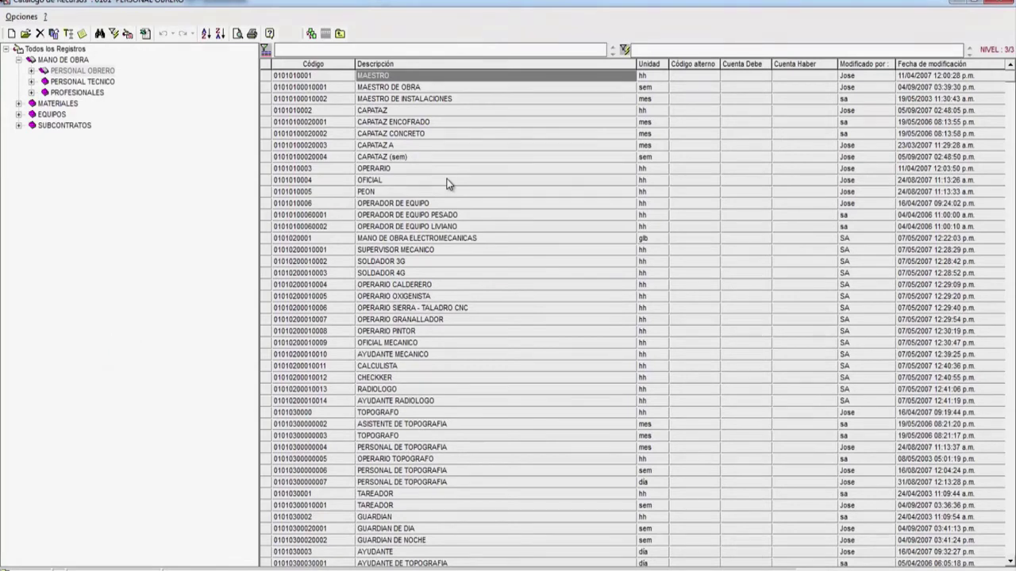
{"action": "type", "text": "MANO"}
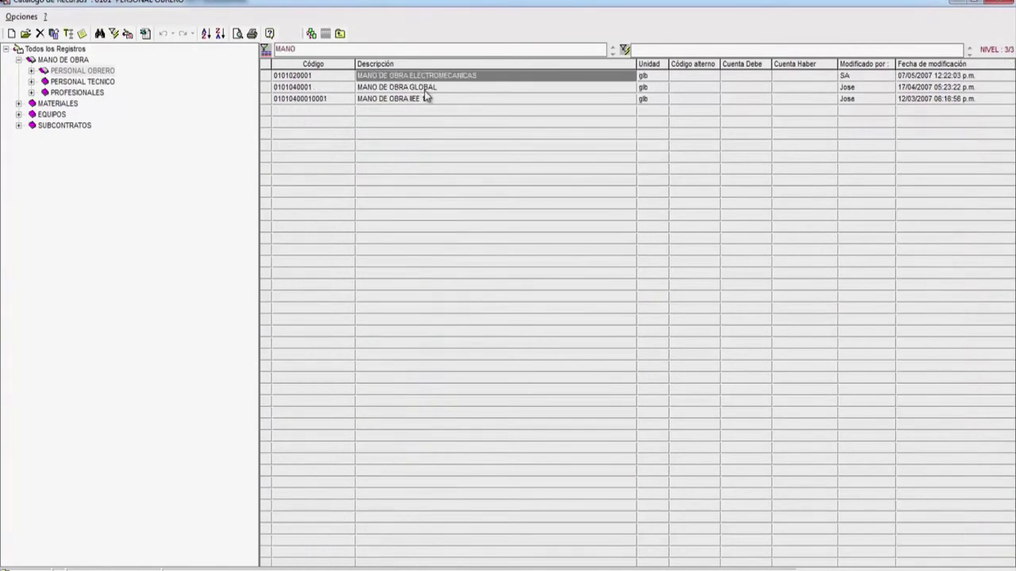
{"action": "type", "text": " DE"}
Start a new resource in the PERSONAL OBRERO group with the description MANO DE OBRA INC LEYES SOCIALES
{"action": "right_click", "coordinate": [392, 106]}
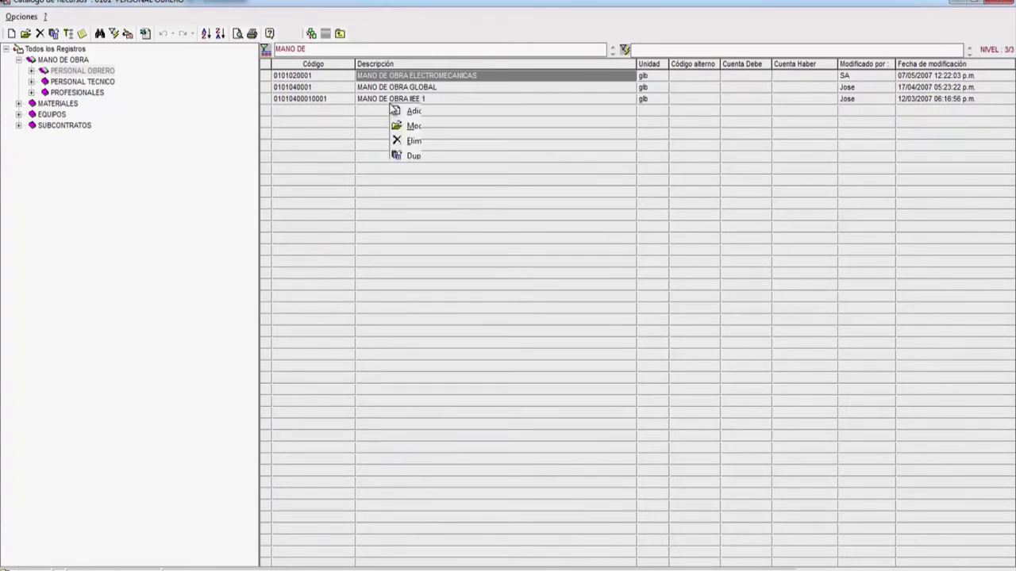
{"action": "left_click", "coordinate": [459, 134]}
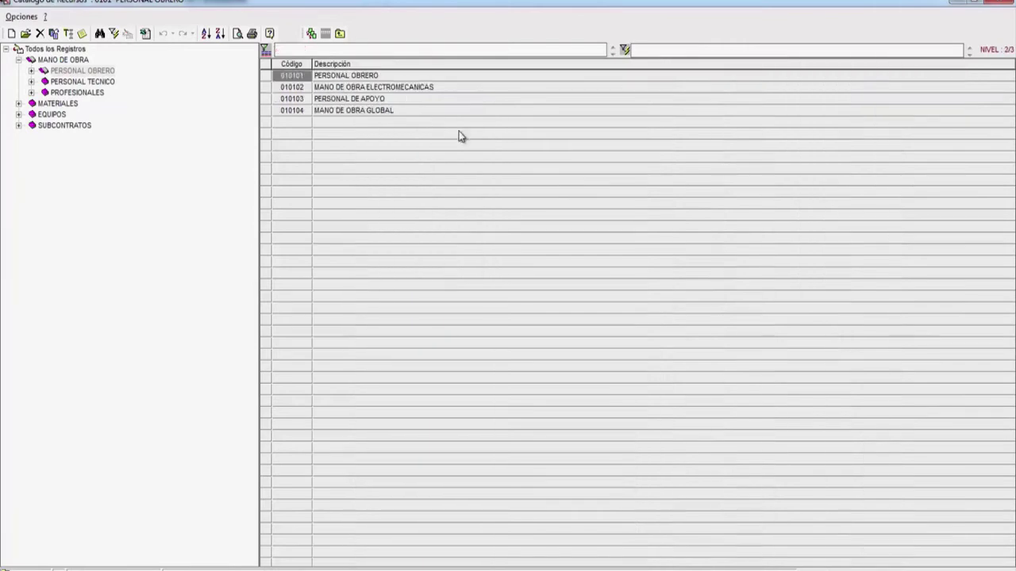
{"action": "double_click", "coordinate": [359, 76]}
{"action": "right_click", "coordinate": [406, 254]}
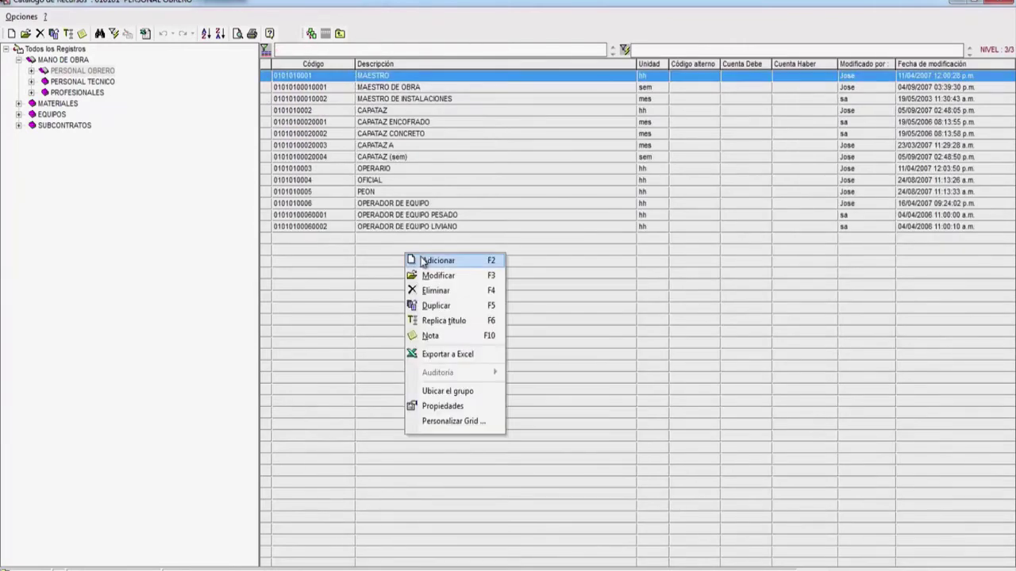
{"action": "left_click", "coordinate": [421, 259]}
{"action": "left_click_drag", "start_coordinate": [406, 67], "coordinate": [451, 52]}
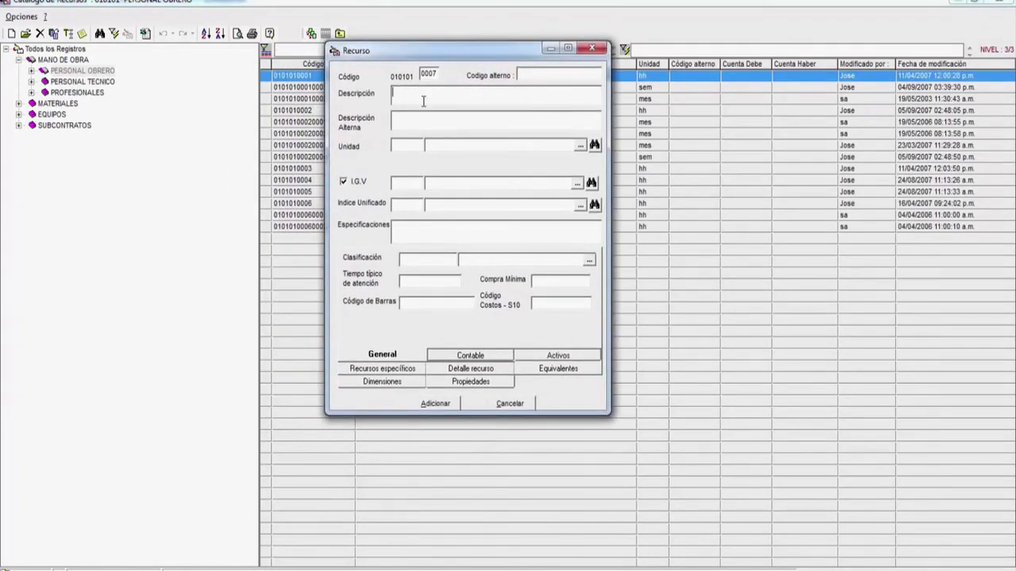
{"action": "type", "text": "MANO DE OBRA INC LEYES SOCIALES"}
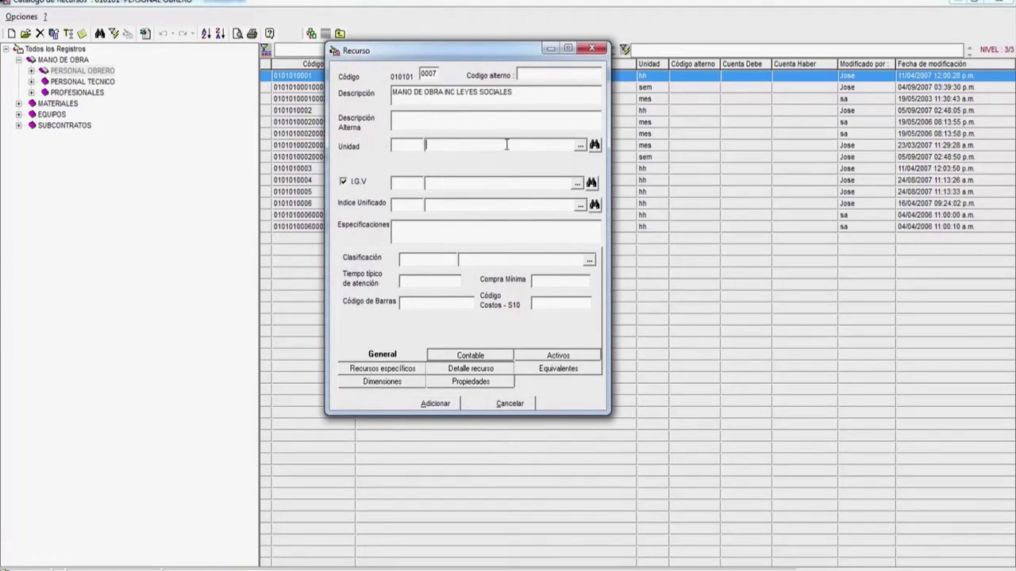
Set the new resource's unit to PORCENTAJE DE UN PRECIO UNITARIO (%pu), filtering the units catalogue by POR
{"action": "left_click_drag", "start_coordinate": [478, 53], "coordinate": [447, 62]}
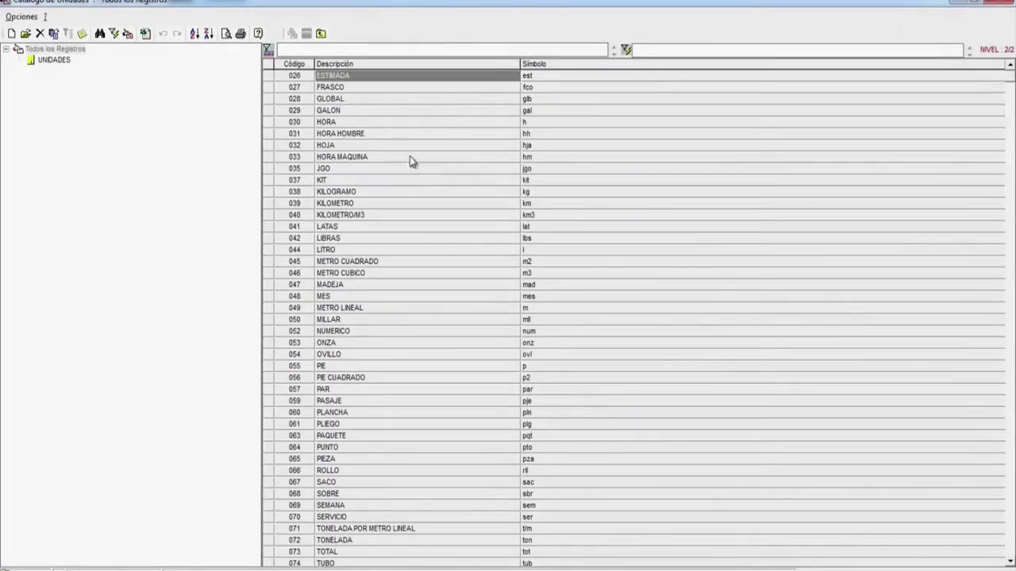
{"action": "key", "text": "ctrl+Home"}
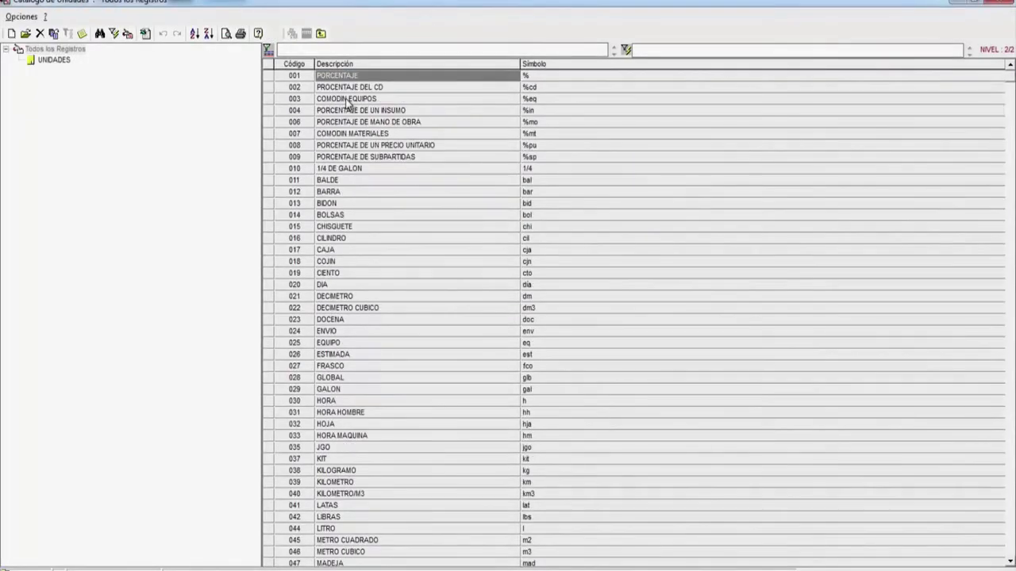
{"action": "type", "text": "POR"}
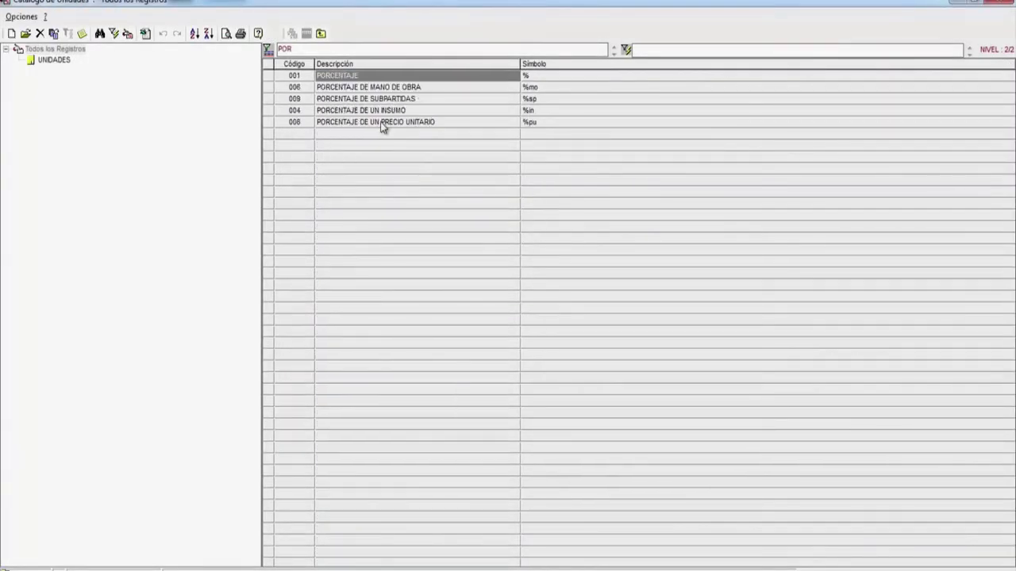
{"action": "double_click", "coordinate": [376, 124]}
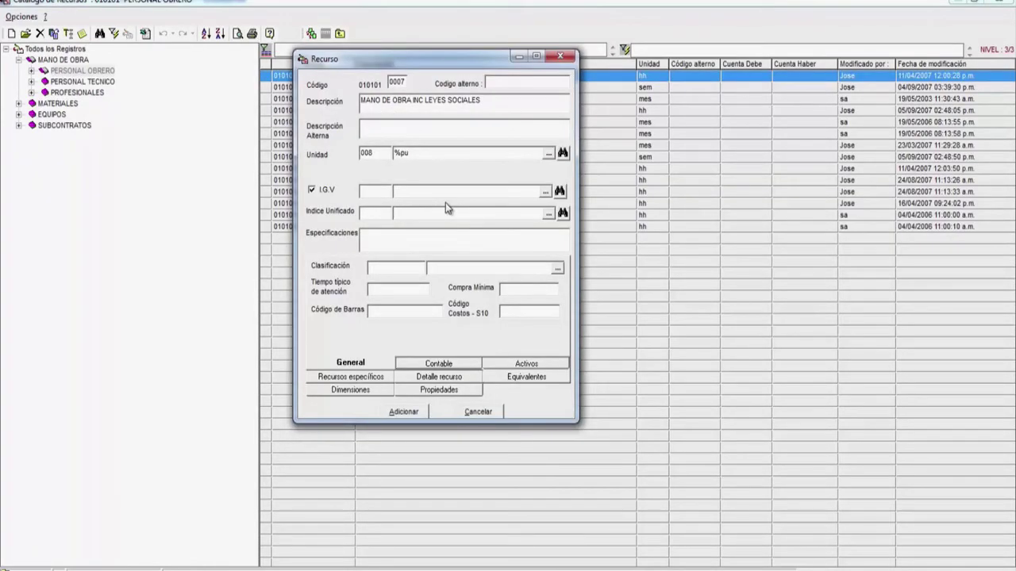
Set the resource's unified index to 47 and add the resource, agreeing to continue with specific resources
{"action": "left_click", "coordinate": [376, 212]}
{"action": "type", "text": "47"}
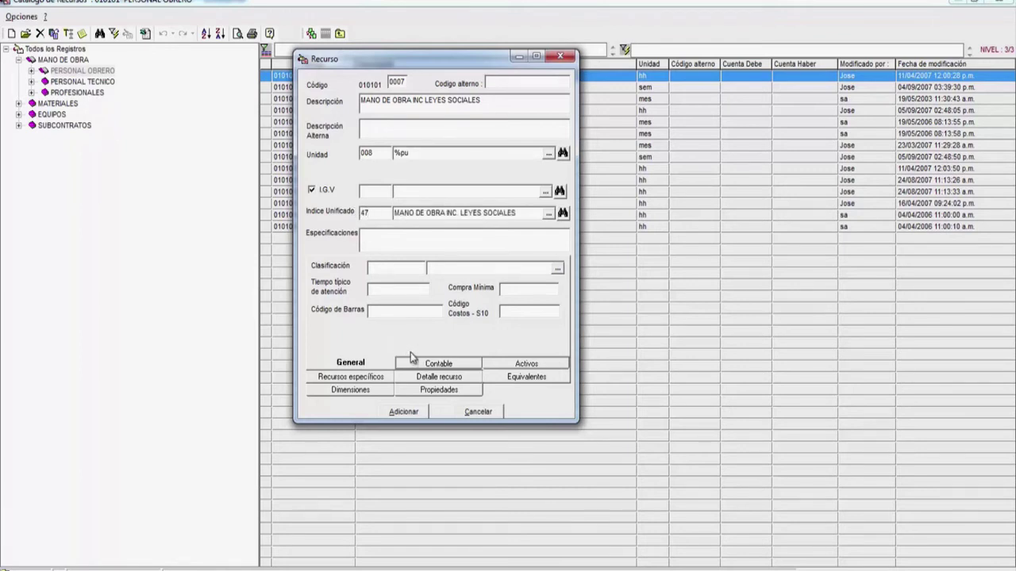
{"action": "left_click", "coordinate": [407, 413]}
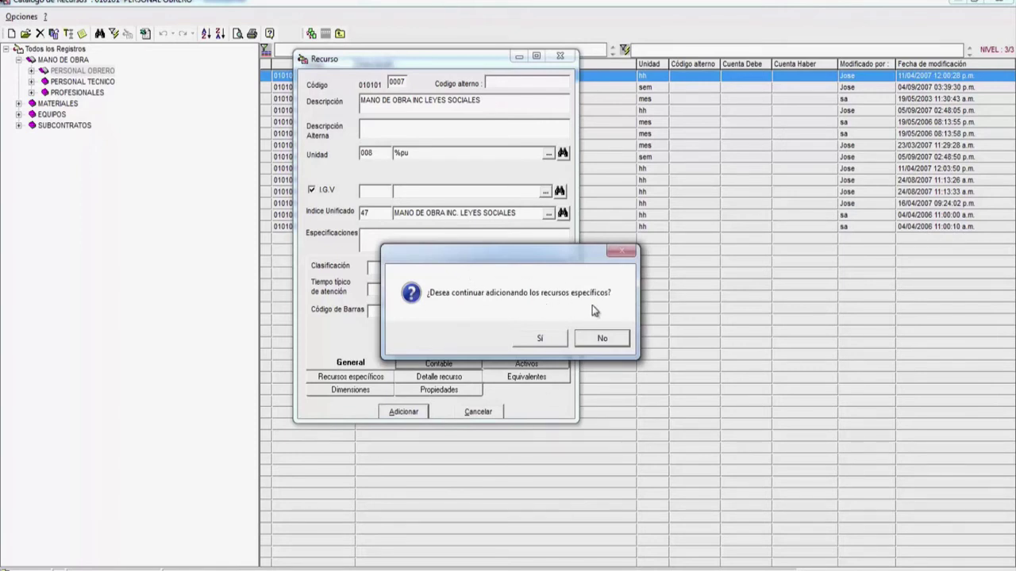
{"action": "left_click", "coordinate": [546, 339]}
{"action": "left_click", "coordinate": [394, 413]}
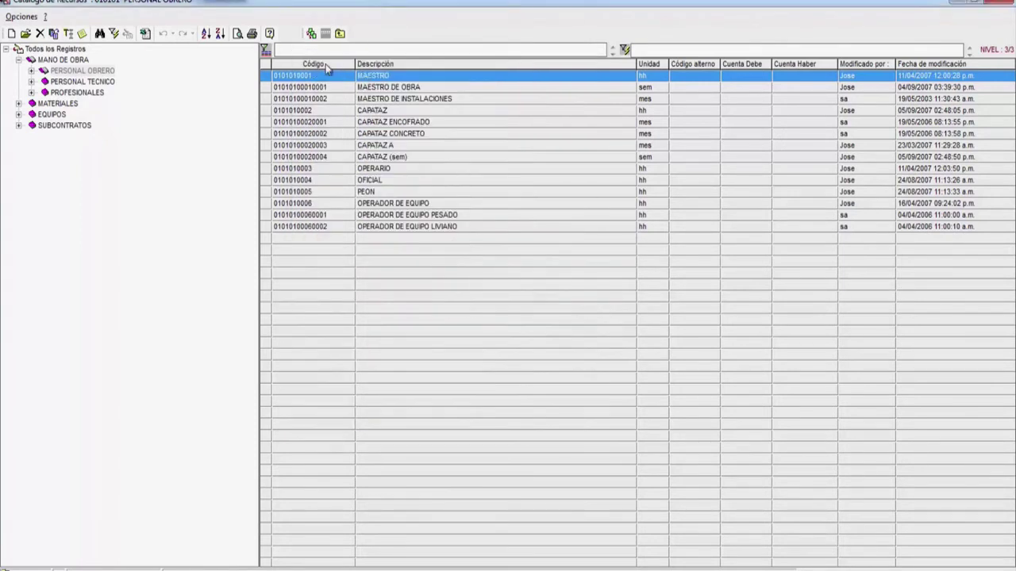
Choose the MANO DE OBRA INC LEYES SOCIALES resource for the ALMACENES, GUARDIANIA Y COMEDORES item's analysis
{"action": "left_click", "coordinate": [506, 239]}
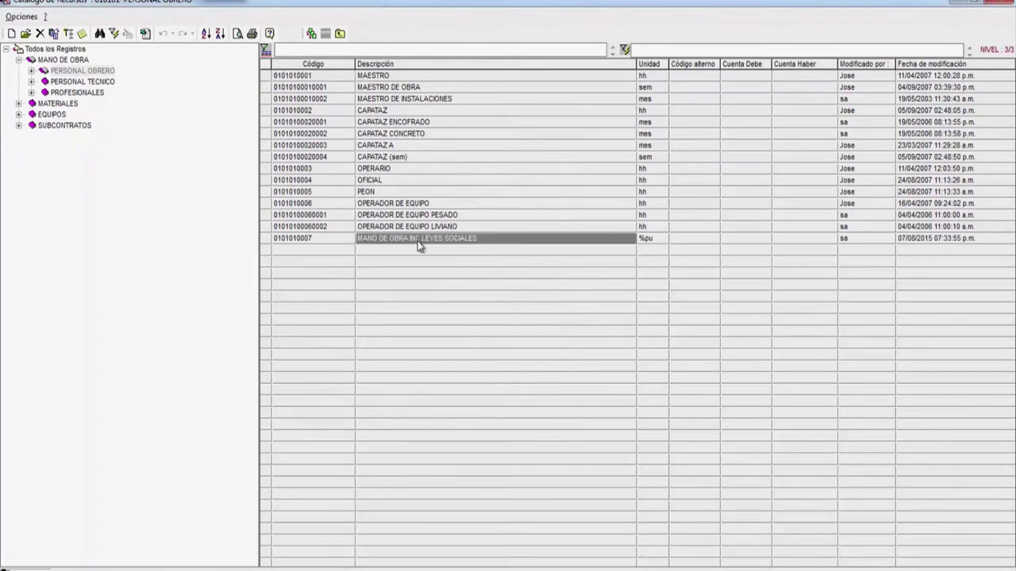
{"action": "double_click", "coordinate": [461, 238]}
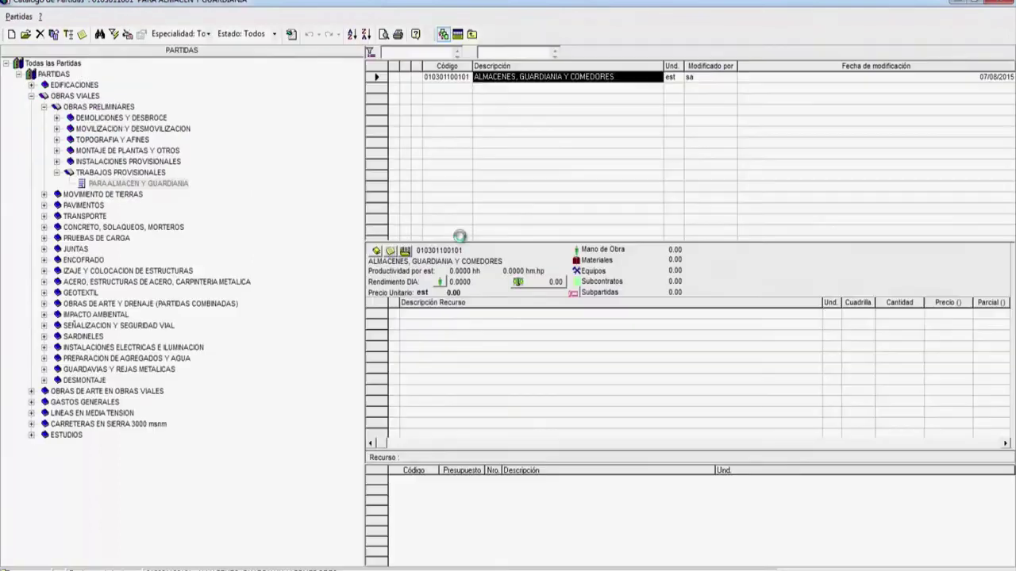
Open the resource catalogue from the item's analysis and filter all records by MADERA
{"action": "right_click", "coordinate": [427, 337]}
{"action": "left_click", "coordinate": [524, 225]}
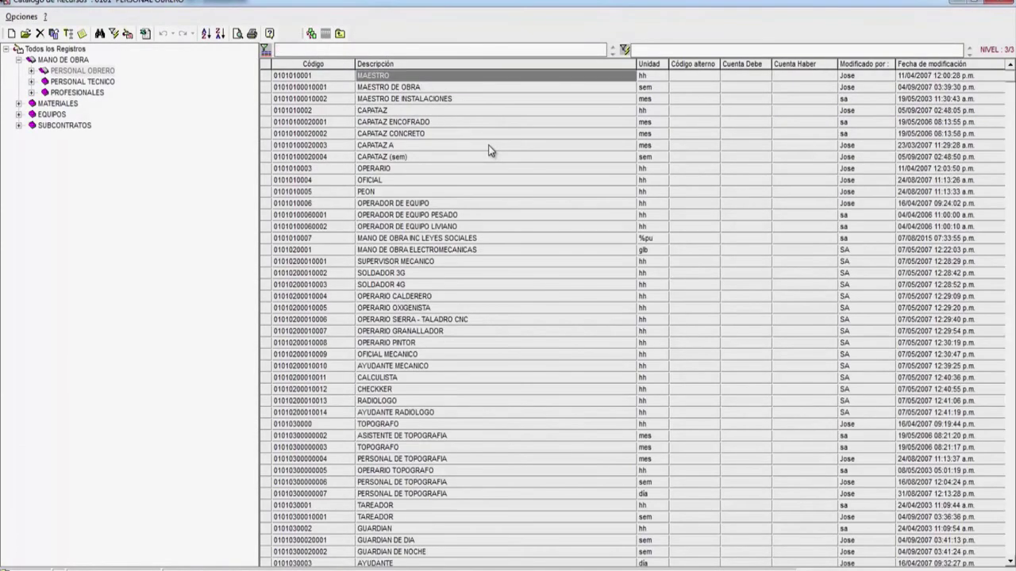
{"action": "left_click", "coordinate": [67, 50]}
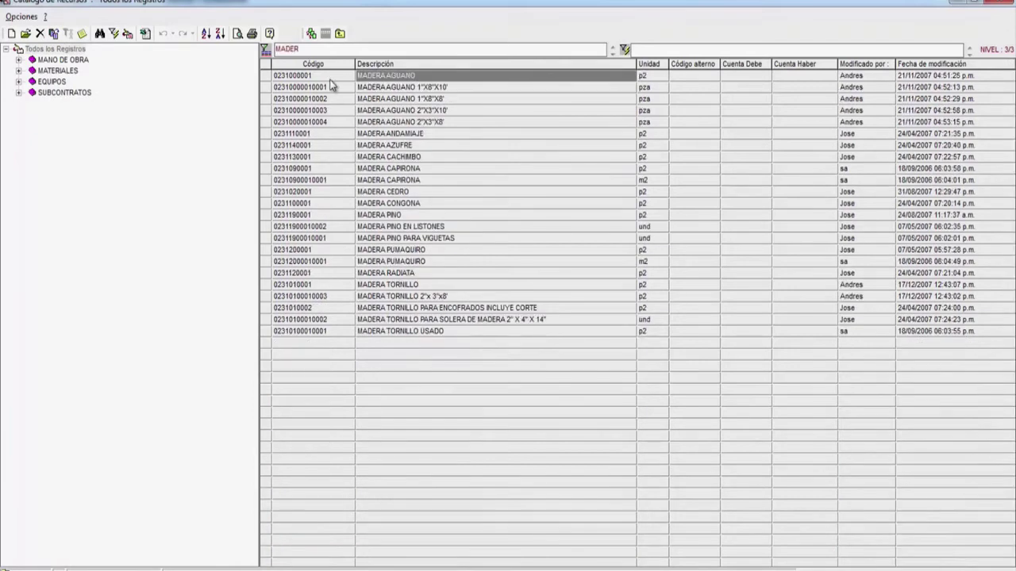
{"action": "left_click", "coordinate": [452, 133]}
{"action": "left_click", "coordinate": [397, 284]}
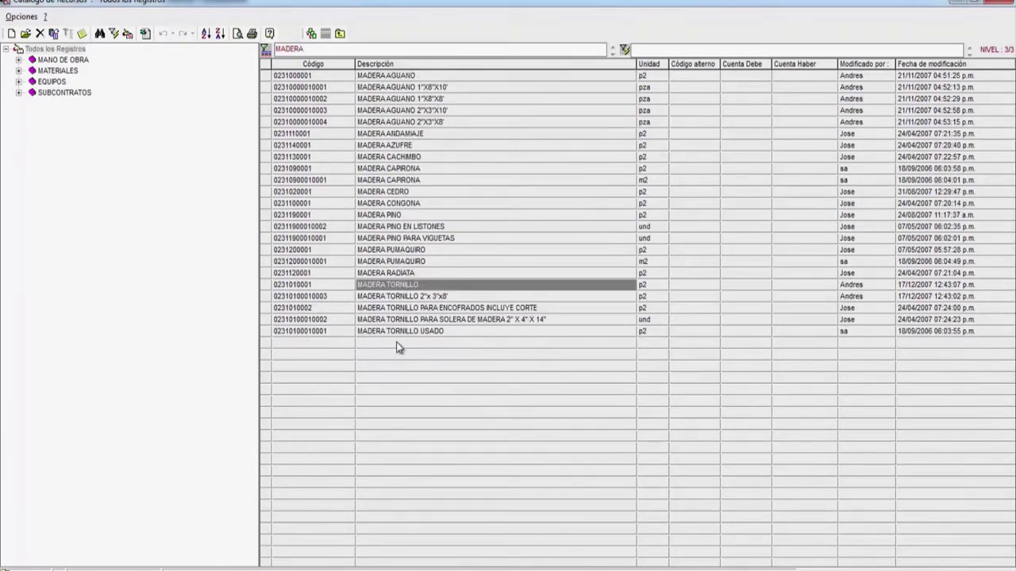
Start adding a material and open the MADERA, TRIPLAY, MDF group within MATERIALES
{"action": "right_click", "coordinate": [385, 348]}
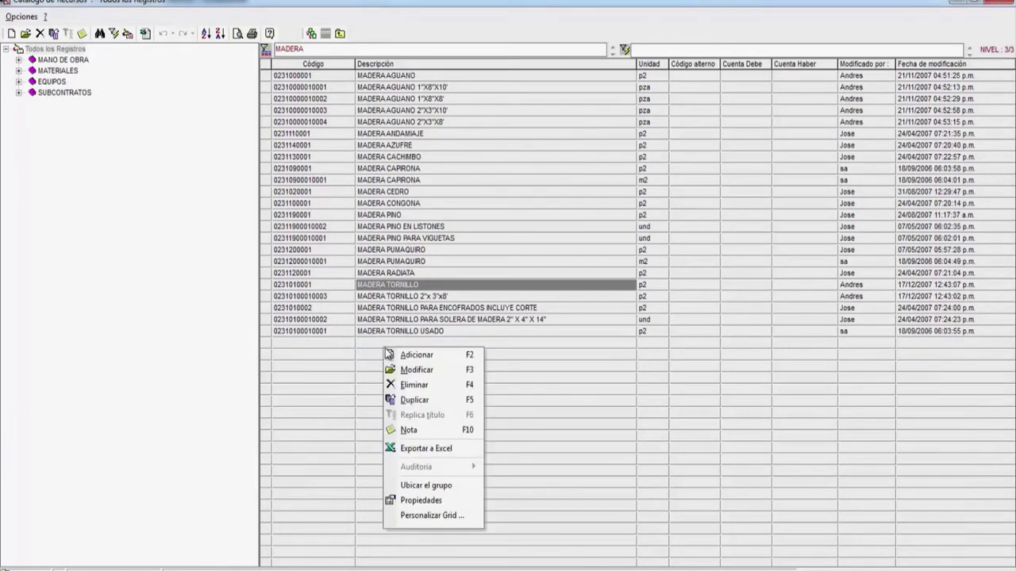
{"action": "left_click", "coordinate": [400, 355]}
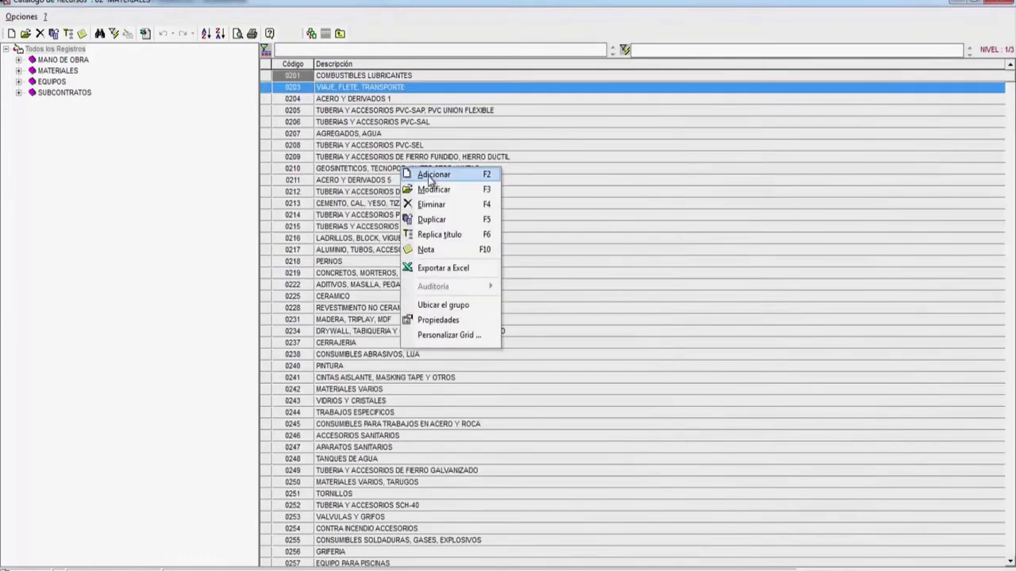
{"action": "left_click", "coordinate": [429, 175]}
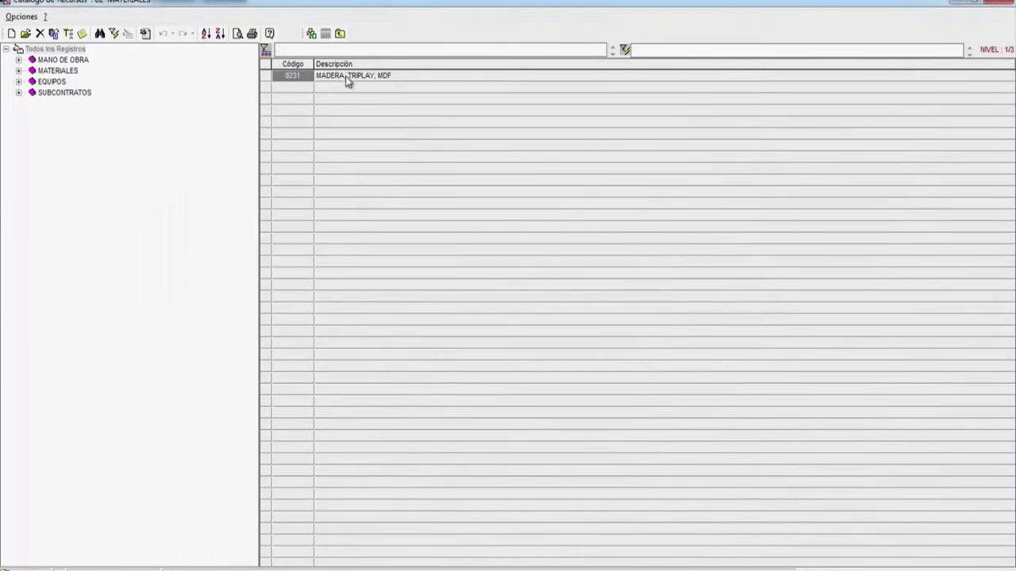
{"action": "double_click", "coordinate": [349, 78]}
Add a subgroup named MADERA NACIONAL to the MADERA, TRIPLAY, MDF group
{"action": "right_click", "coordinate": [357, 134]}
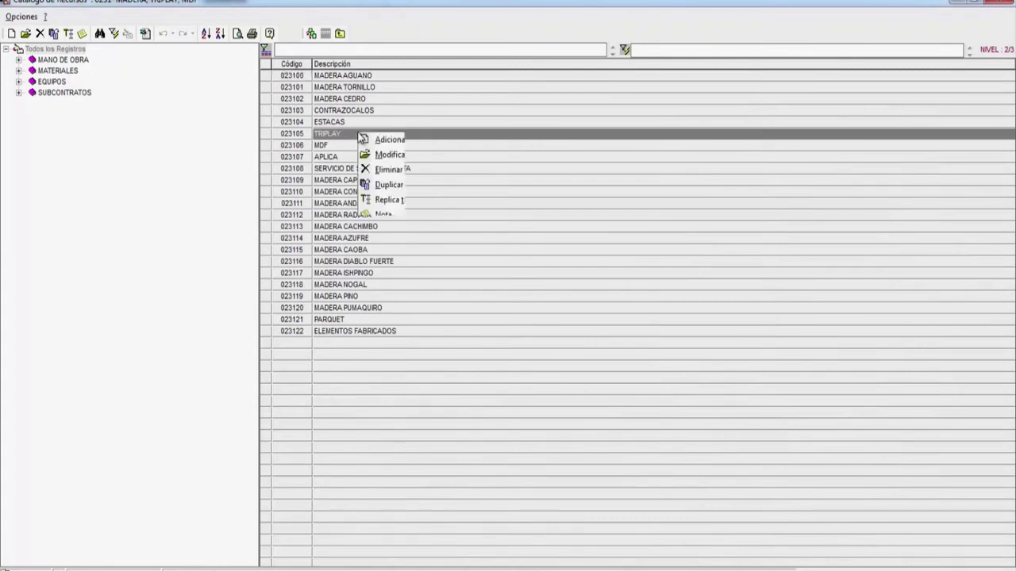
{"action": "left_click", "coordinate": [376, 142]}
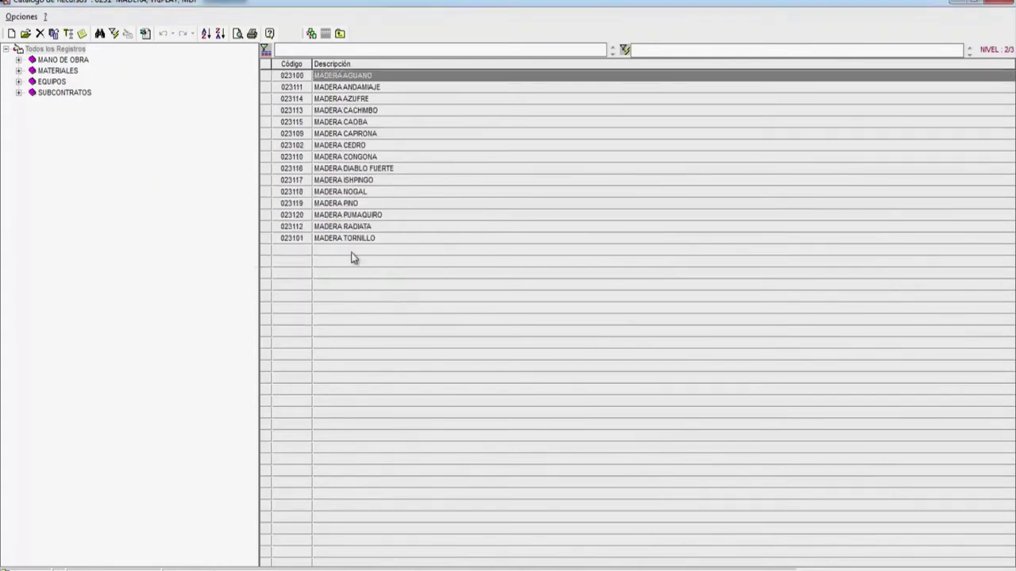
{"action": "right_click", "coordinate": [350, 259]}
{"action": "left_click", "coordinate": [361, 262]}
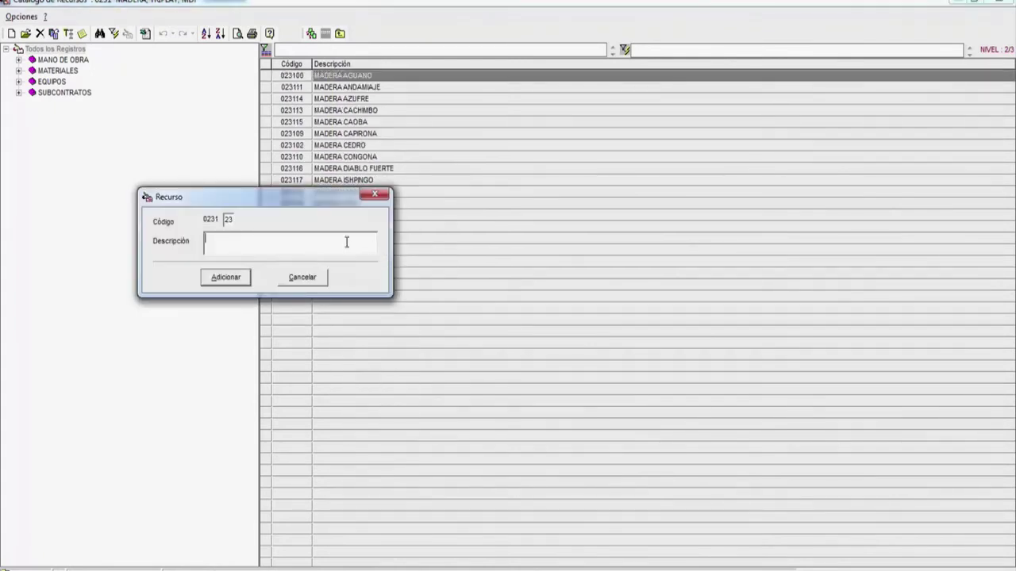
{"action": "type", "text": "MADERA NACIONAL"}
{"action": "left_click", "coordinate": [225, 276]}
Start a new resource in the MADERA NACIONAL subgroup described as MADERA NACIONAL PARA ENC. Y CARPINT. with unified index 43
{"action": "double_click", "coordinate": [359, 192]}
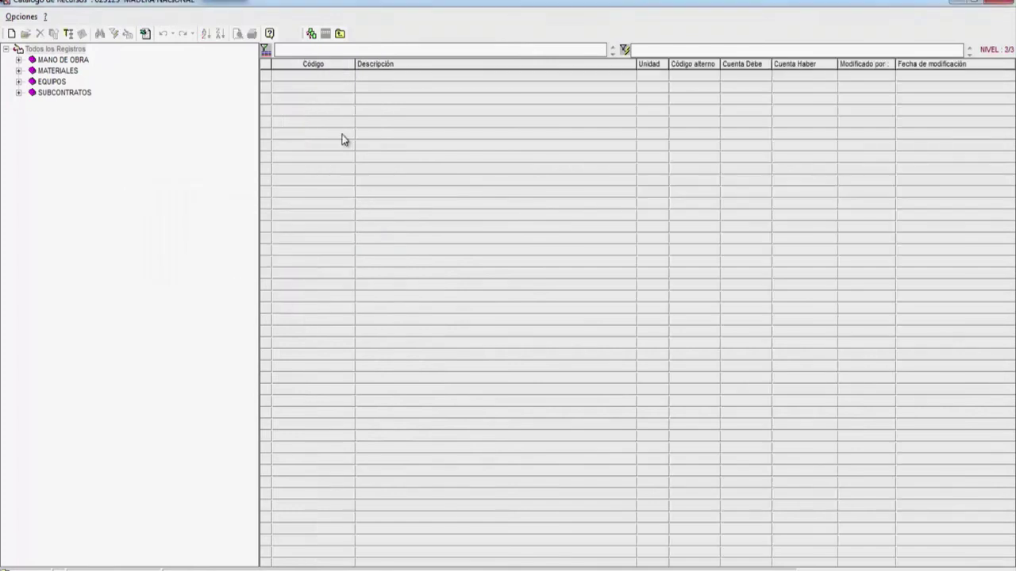
{"action": "right_click", "coordinate": [342, 136]}
{"action": "left_click", "coordinate": [387, 142]}
{"action": "left_click_drag", "start_coordinate": [366, 59], "coordinate": [419, 59]}
{"action": "type", "text": "MA"}
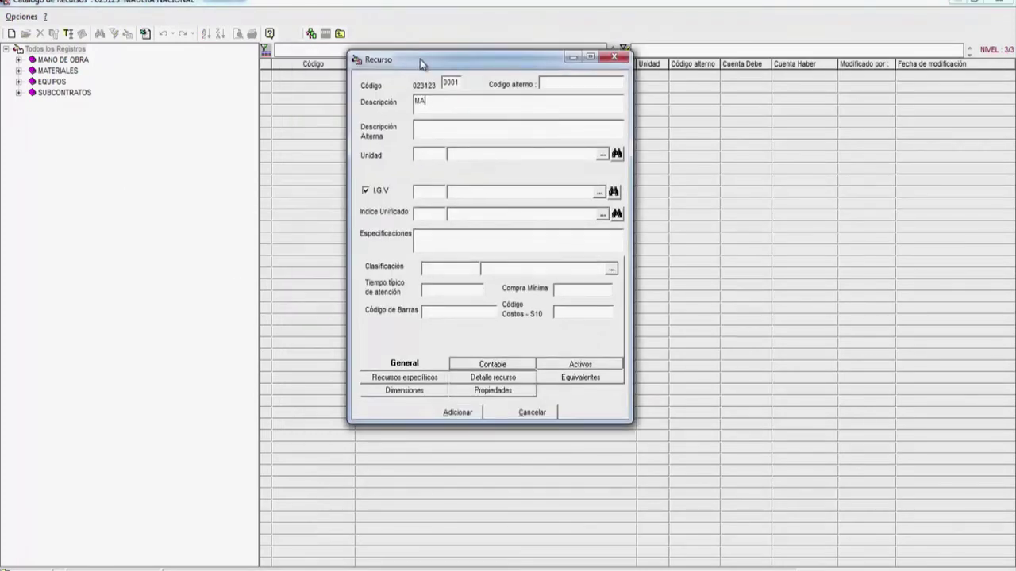
{"action": "type", "text": "DERA NACIONAL ARA ENC."}
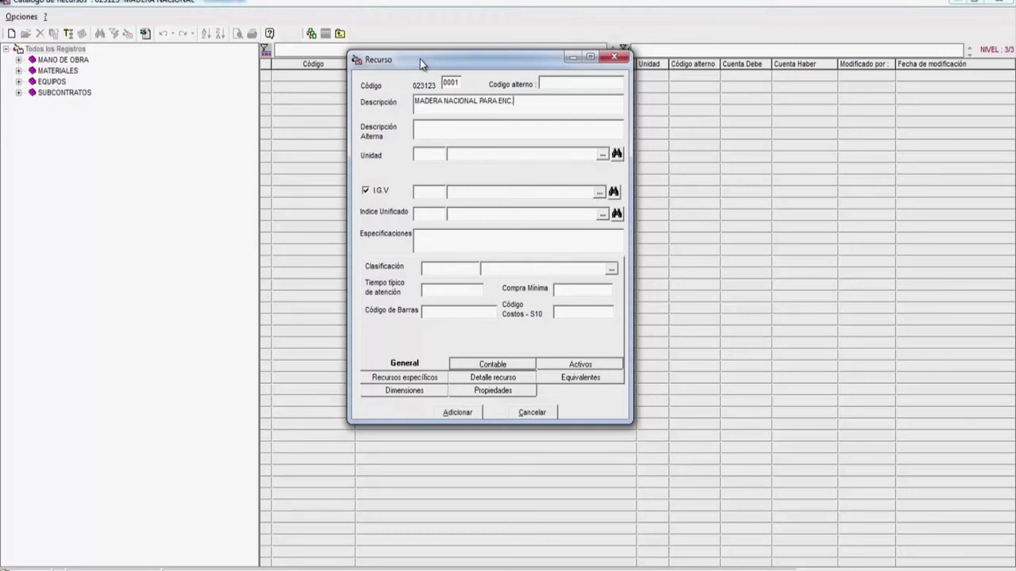
{"action": "type", "text": " Y CARPINT."}
{"action": "type", "text": "43"}
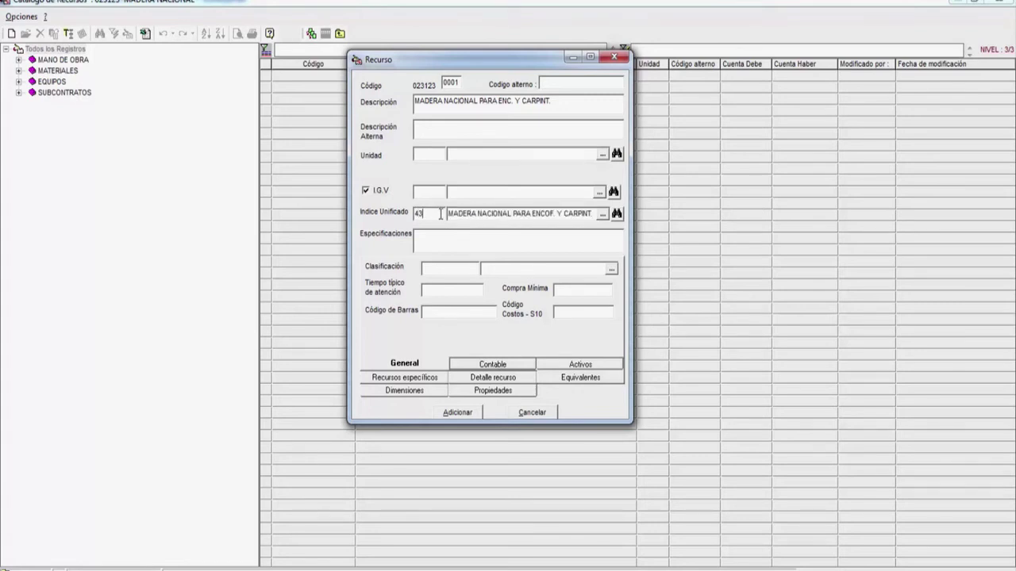
Set the new wood resource's unit to PORCENTAJE DE UN PRECIO UNITARIO (%pu)
{"action": "left_click", "coordinate": [442, 417]}
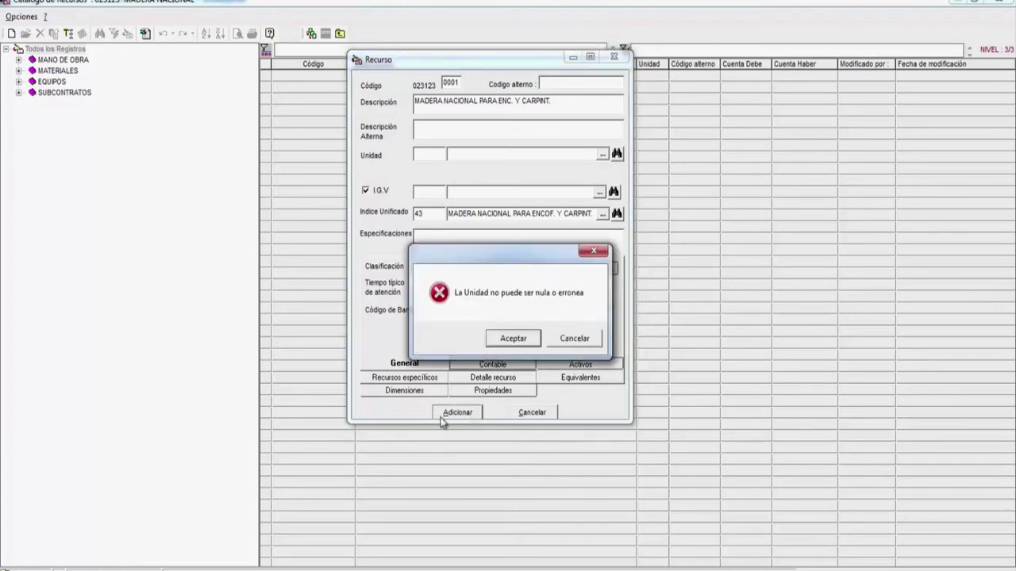
{"action": "left_click", "coordinate": [517, 338]}
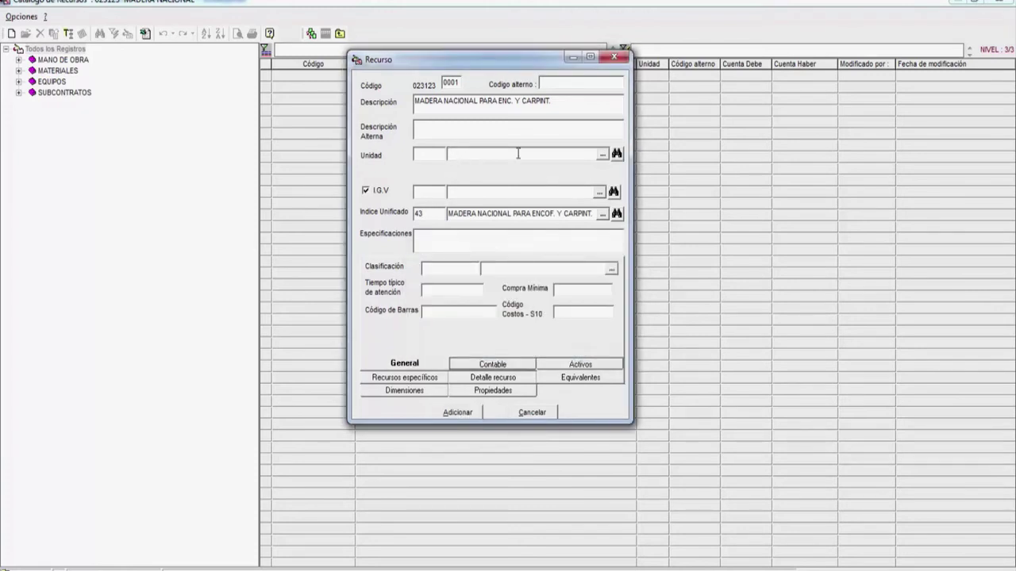
{"action": "left_click", "coordinate": [604, 155]}
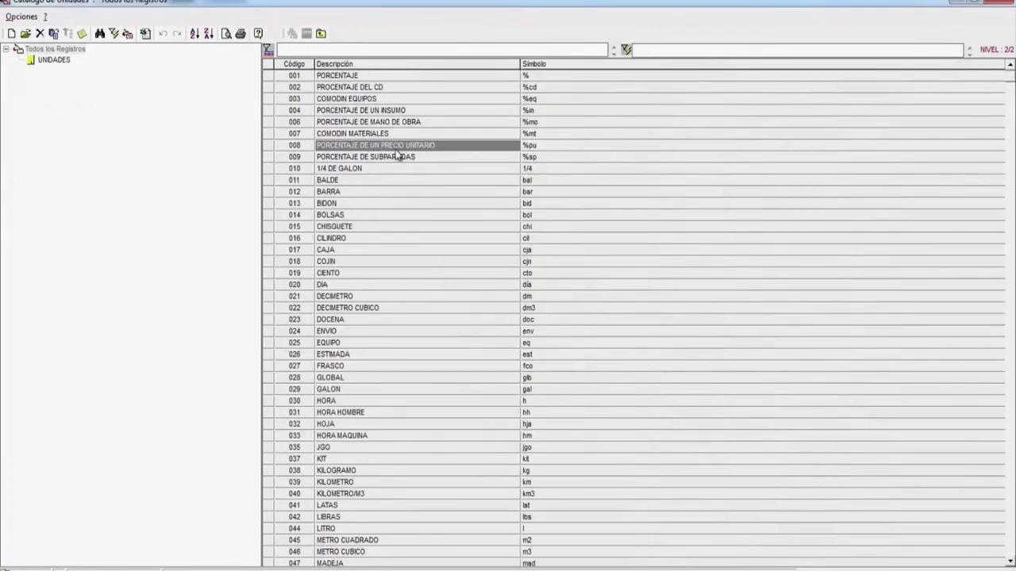
{"action": "double_click", "coordinate": [451, 145]}
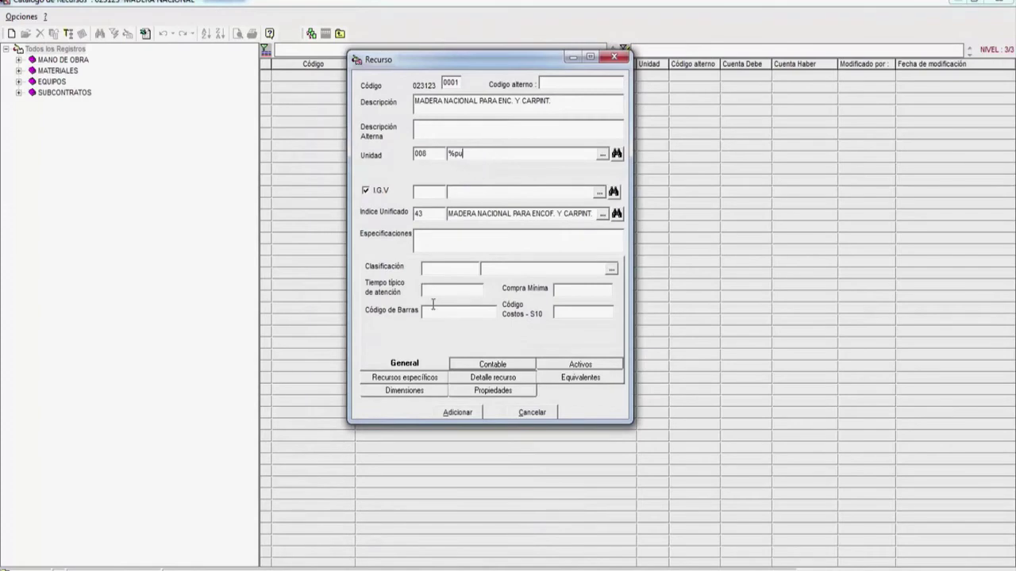
Add the wood resource, agreeing to continue with specific resources, and choose it for the ALMACENES, GUARDIANIA Y COMEDORES analysis
{"action": "left_click", "coordinate": [458, 413]}
{"action": "left_click", "coordinate": [542, 339]}
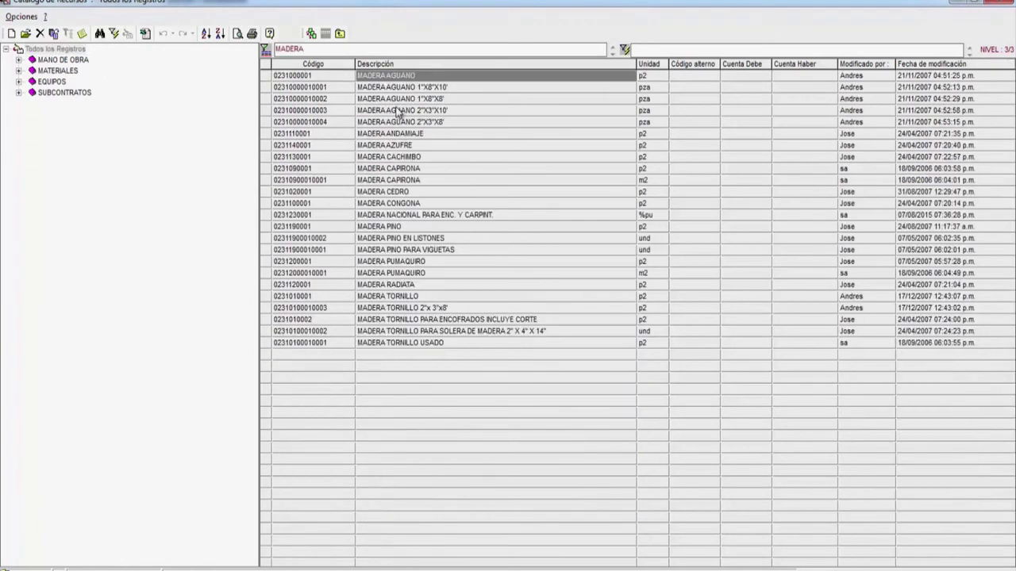
{"action": "type", "text": "NA"}
{"action": "double_click", "coordinate": [426, 75]}
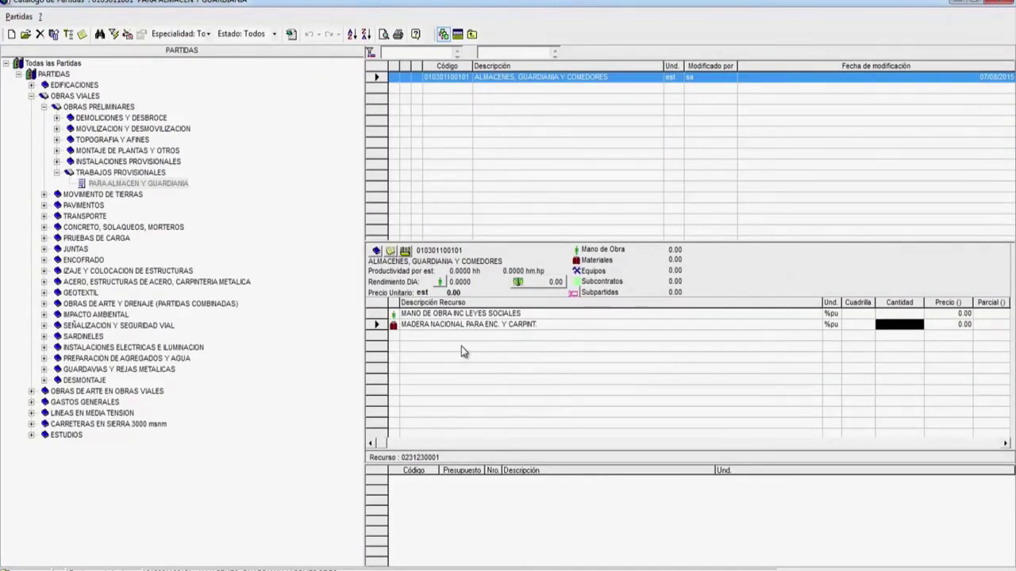
Duplicate the MAQUINARIA Y EQUIPO IMPORTADO resource, filtering the catalogue by MAQUINA, and describe the copy as MAQUINARIA Y EQUIPO NACIONAL
{"action": "right_click", "coordinate": [461, 346]}
{"action": "left_click", "coordinate": [481, 220]}
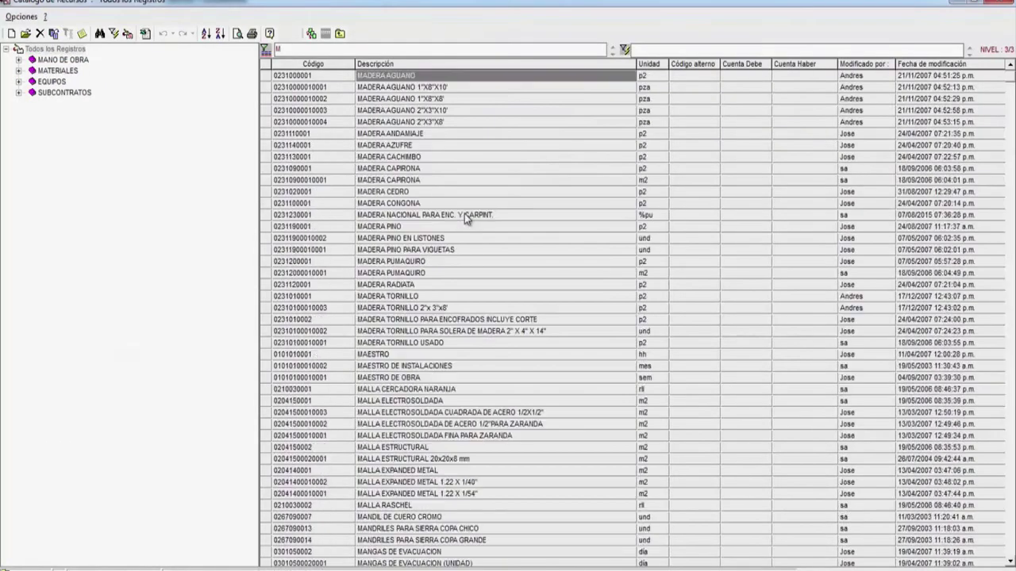
{"action": "type", "text": "MAQUINA"}
{"action": "left_click", "coordinate": [496, 111]}
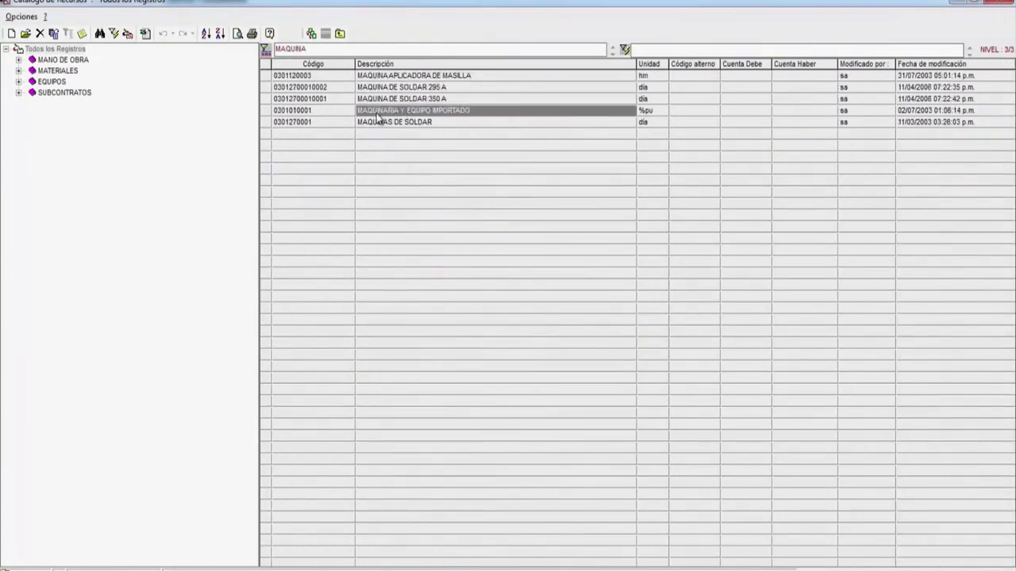
{"action": "right_click", "coordinate": [473, 111]}
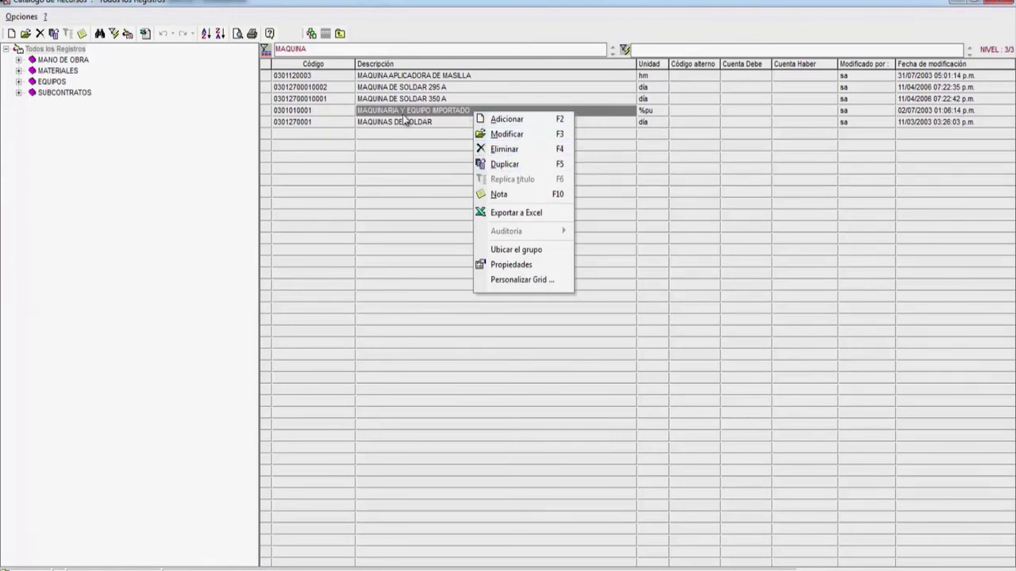
{"action": "left_click", "coordinate": [502, 167]}
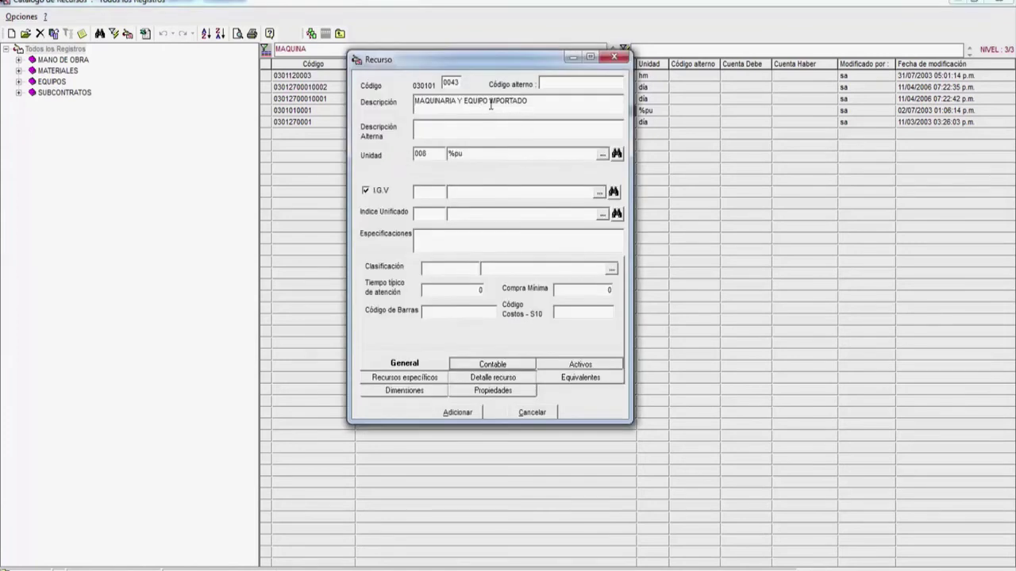
{"action": "left_click_drag", "start_coordinate": [490, 104], "coordinate": [567, 104]}
{"action": "key", "text": "BackSpace"}
{"action": "type", "text": "NACIONAL"}
Set the duplicated resource's unified index to 48, MAQUINARIA Y EQUIPO NACIONAL, filtering the index catalogue by MAQ
{"action": "left_click", "coordinate": [462, 155]}
{"action": "left_click", "coordinate": [427, 216]}
{"action": "left_click", "coordinate": [602, 214]}
{"action": "left_click_drag", "start_coordinate": [354, 161], "coordinate": [388, 108]}
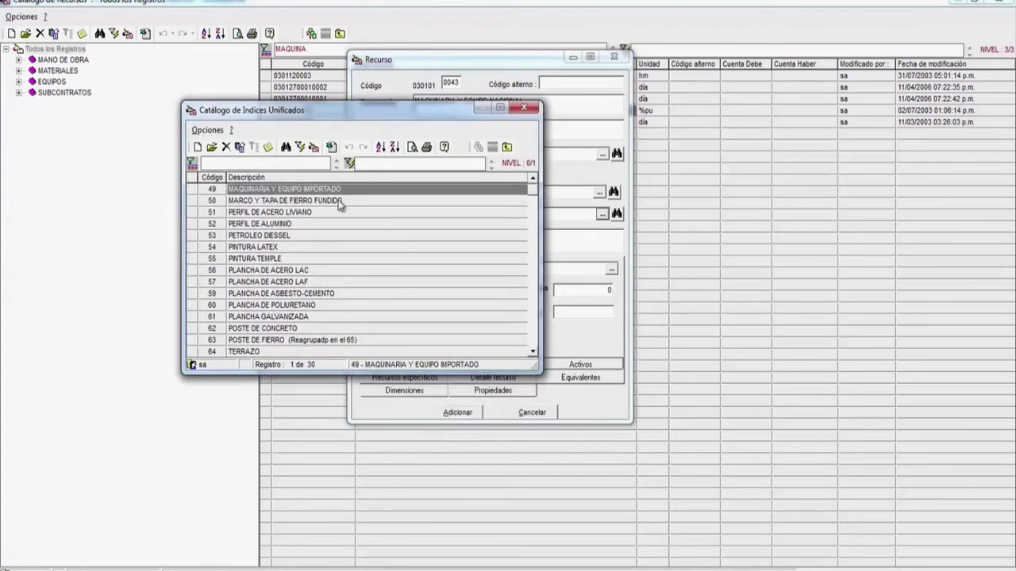
{"action": "left_click", "coordinate": [287, 203]}
{"action": "type", "text": "MAQ"}
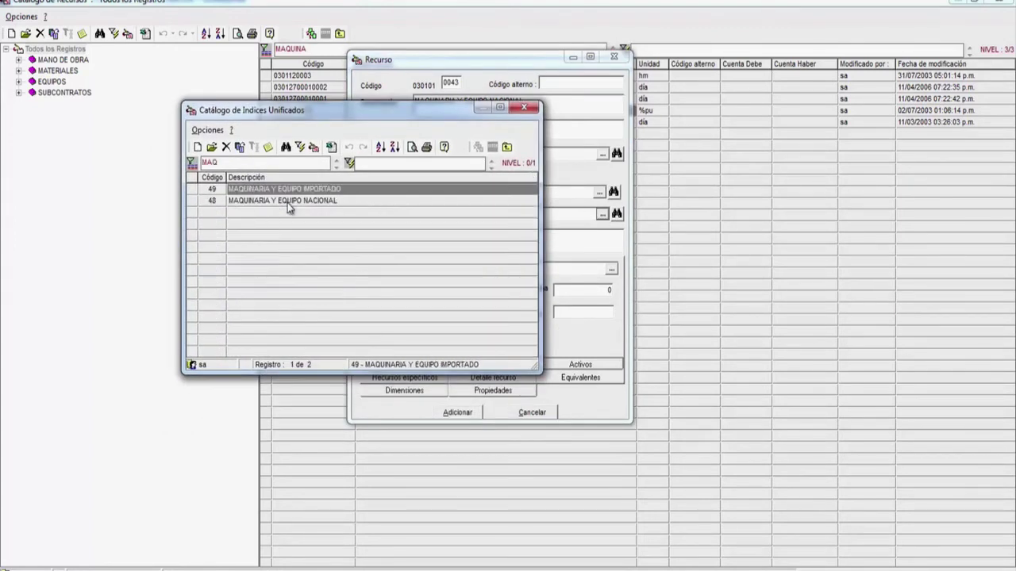
{"action": "left_click", "coordinate": [316, 207]}
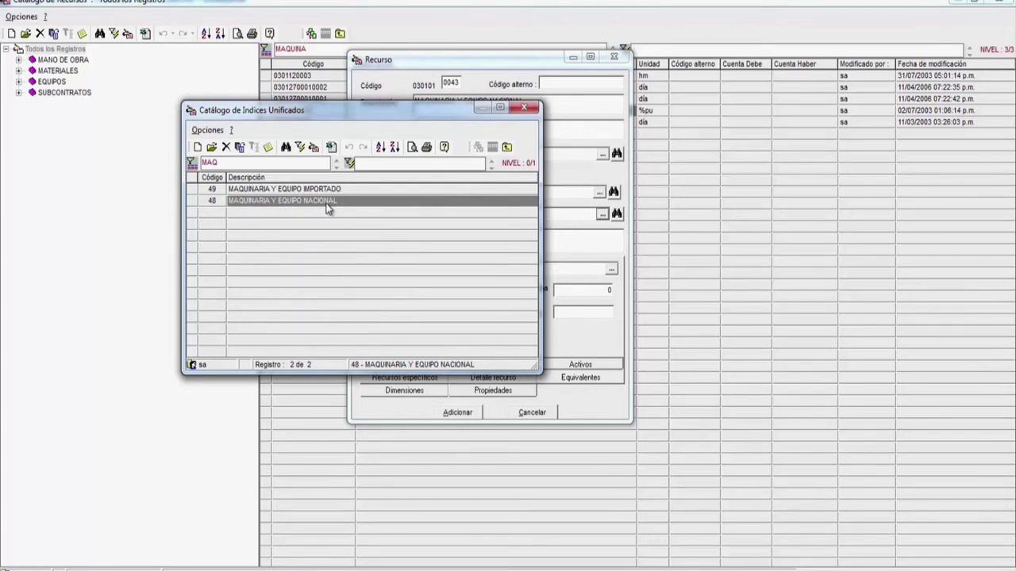
{"action": "double_click", "coordinate": [331, 211]}
Add the MAQUINARIA Y EQUIPO NACIONAL resource, agreeing to continue with specific resources, and choose it for the item's analysis
{"action": "left_click", "coordinate": [453, 412]}
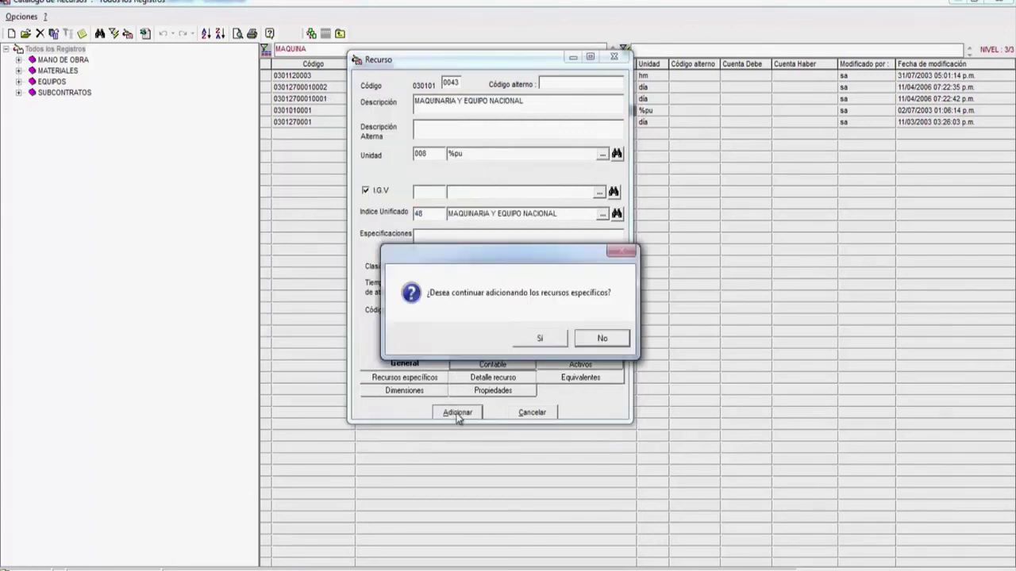
{"action": "left_click", "coordinate": [561, 346]}
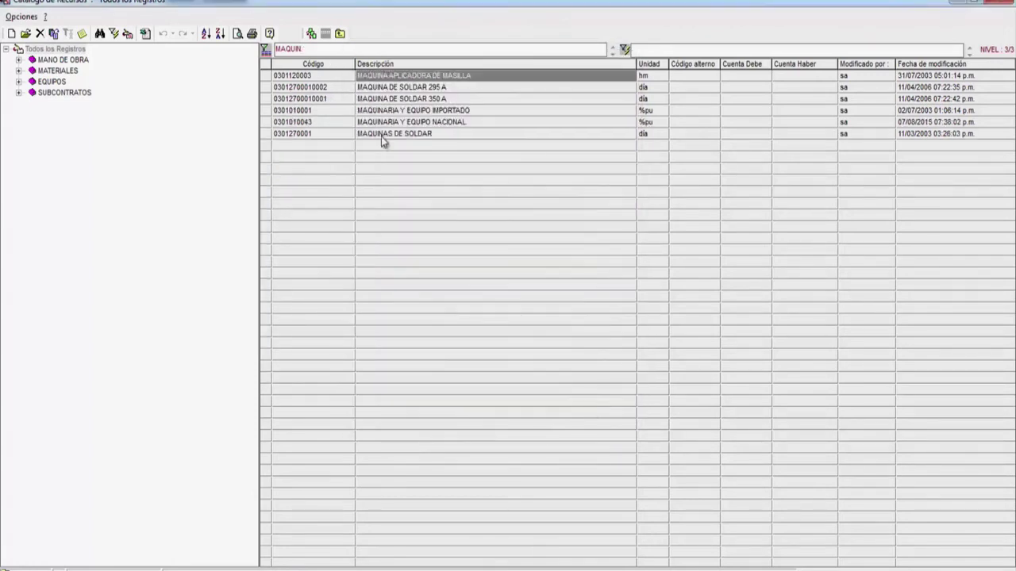
{"action": "left_click", "coordinate": [423, 124]}
{"action": "double_click", "coordinate": [481, 127]}
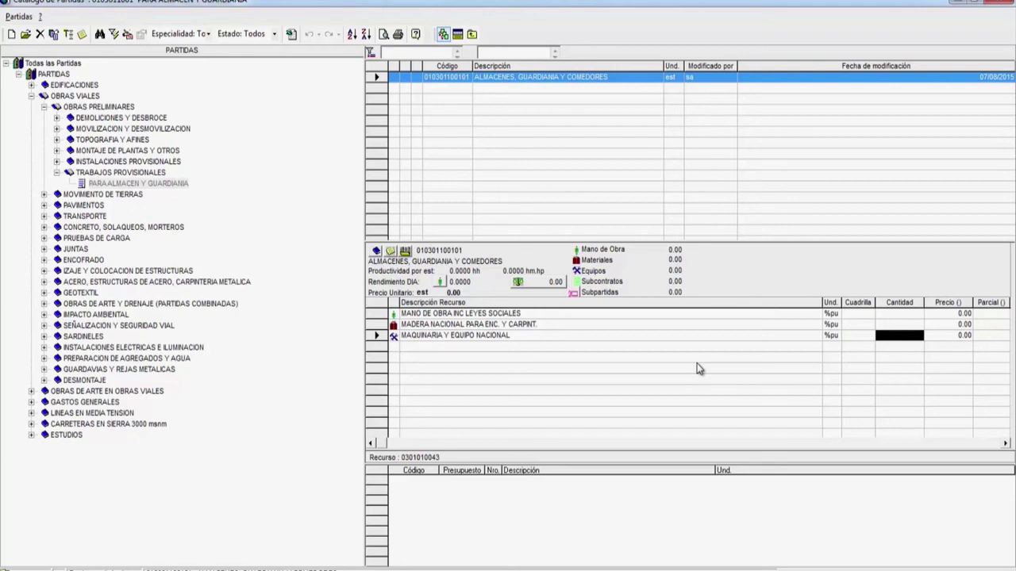
Set the resource quantities to 25 for labour, 40 for national wood and 35 for national machinery and equipment
{"action": "left_click", "coordinate": [895, 315]}
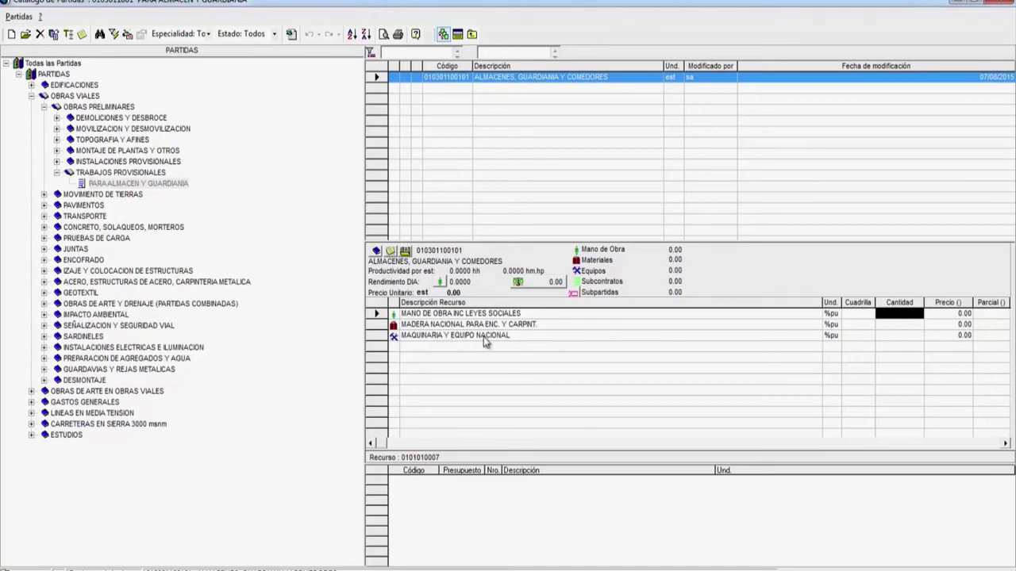
{"action": "left_click", "coordinate": [896, 315]}
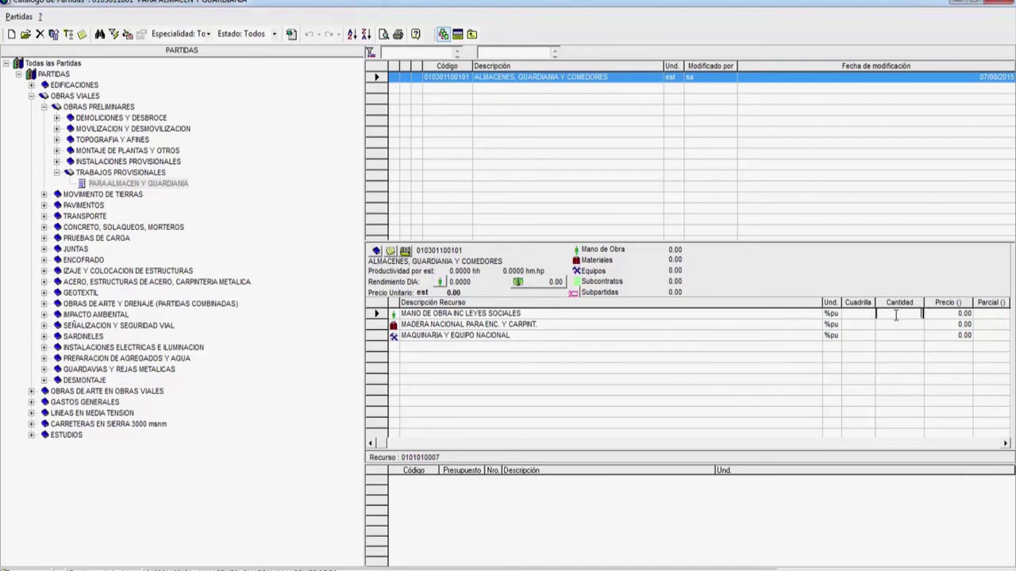
{"action": "type", "text": "25"}
{"action": "key", "text": "Return"}
{"action": "type", "text": "40"}
{"action": "key", "text": "Return"}
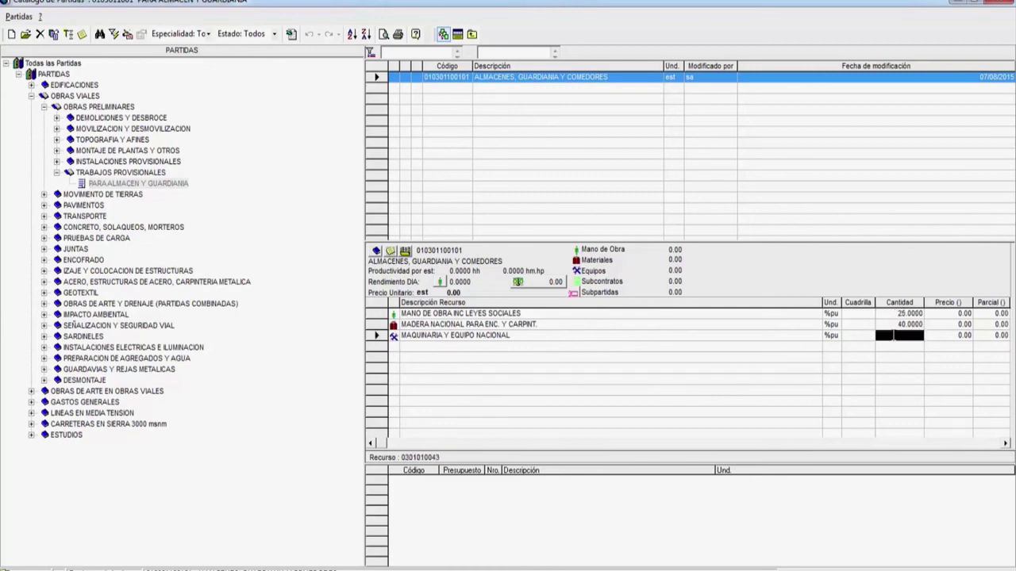
{"action": "left_click", "coordinate": [902, 335]}
{"action": "type", "text": "35"}
{"action": "key", "text": "Return"}
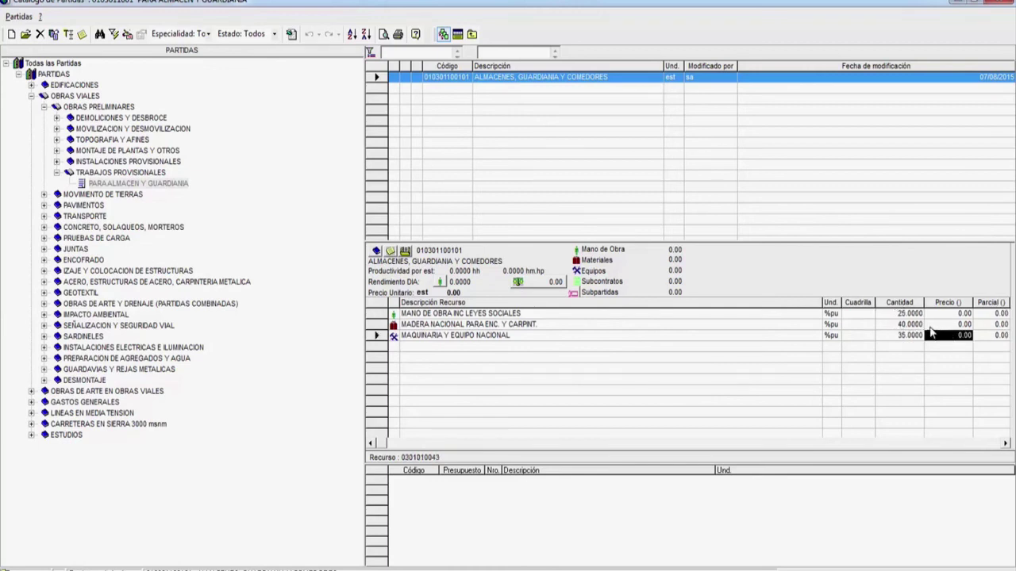
{"action": "key", "text": "Up"}
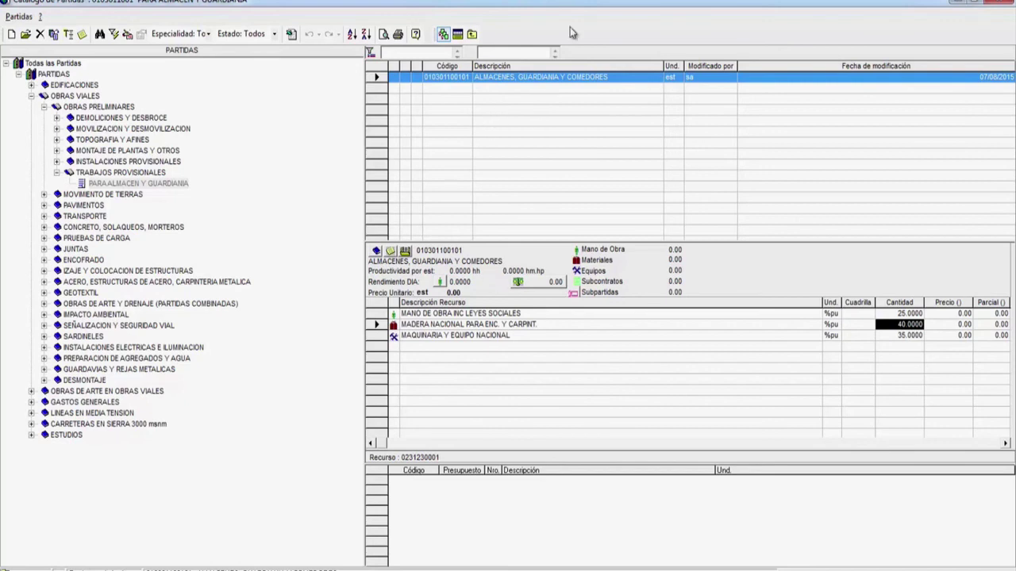
{"action": "left_click", "coordinate": [516, 77]}
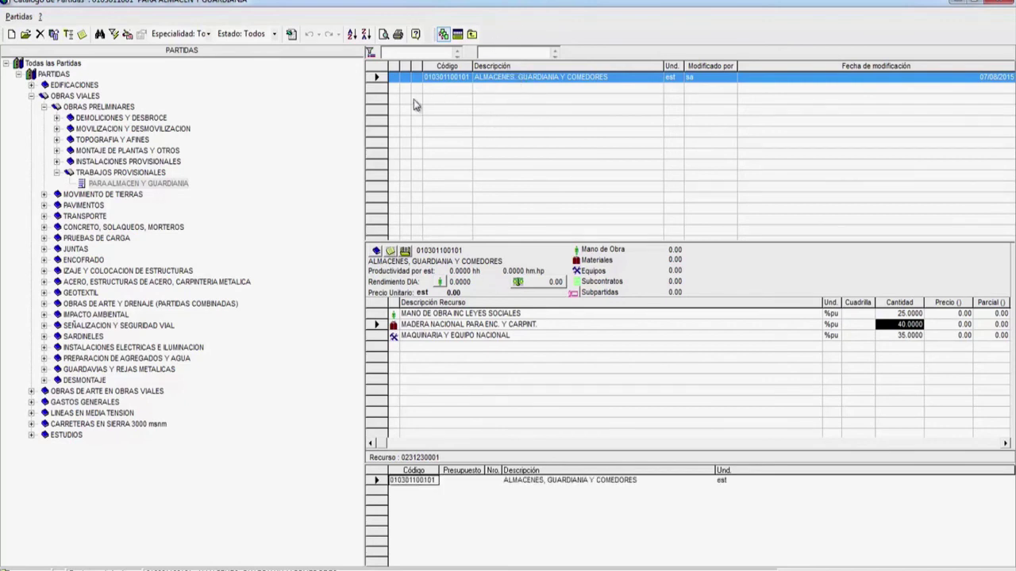
Bring ALMACENES, GUARDIANIA Y COMEDORES into the budget sheet below TRAZO INICIAL and number it as item 01.01.03
{"action": "left_click", "coordinate": [458, 37]}
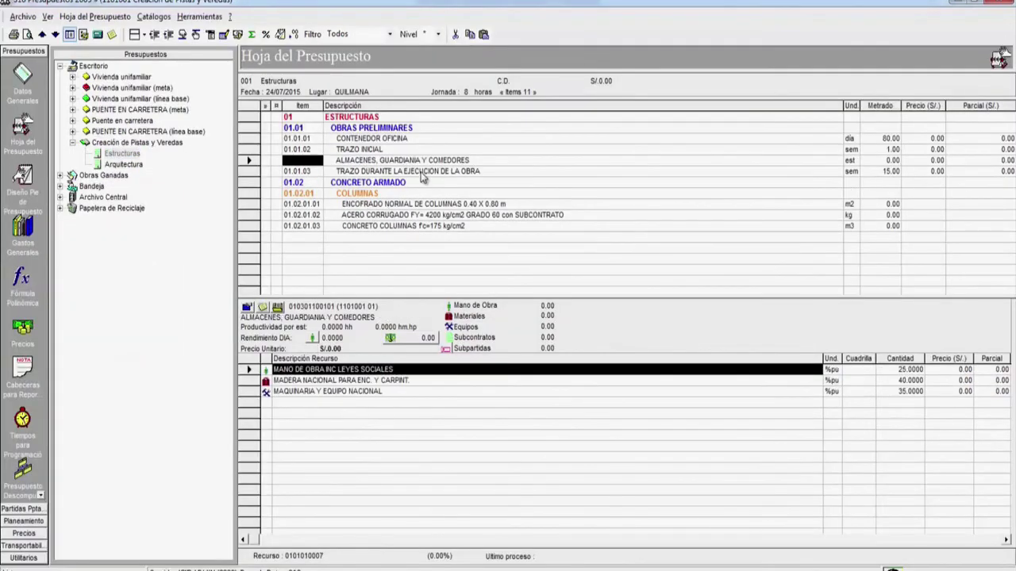
{"action": "left_click", "coordinate": [408, 160]}
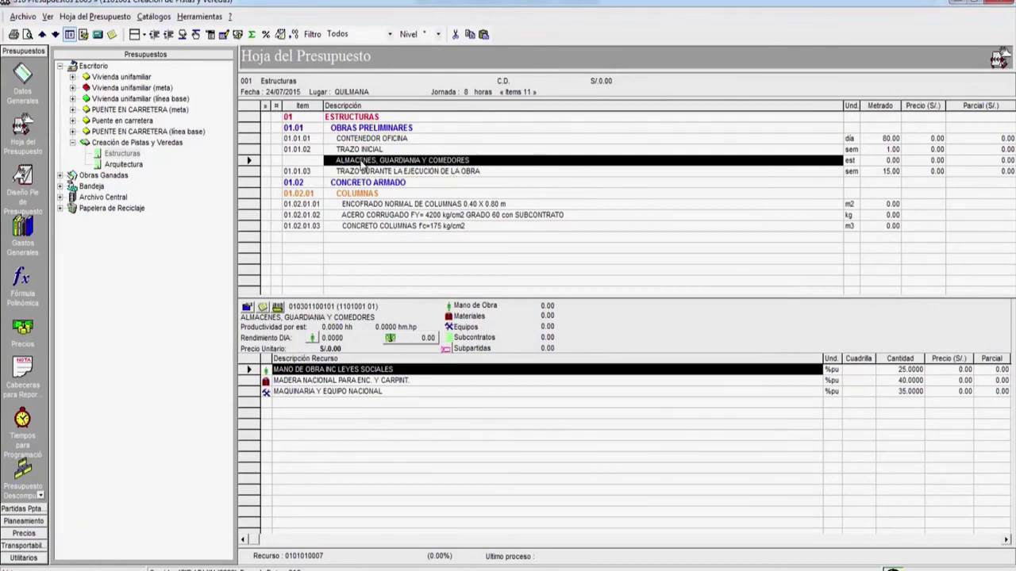
{"action": "left_click", "coordinate": [295, 160]}
{"action": "left_click", "coordinate": [392, 160]}
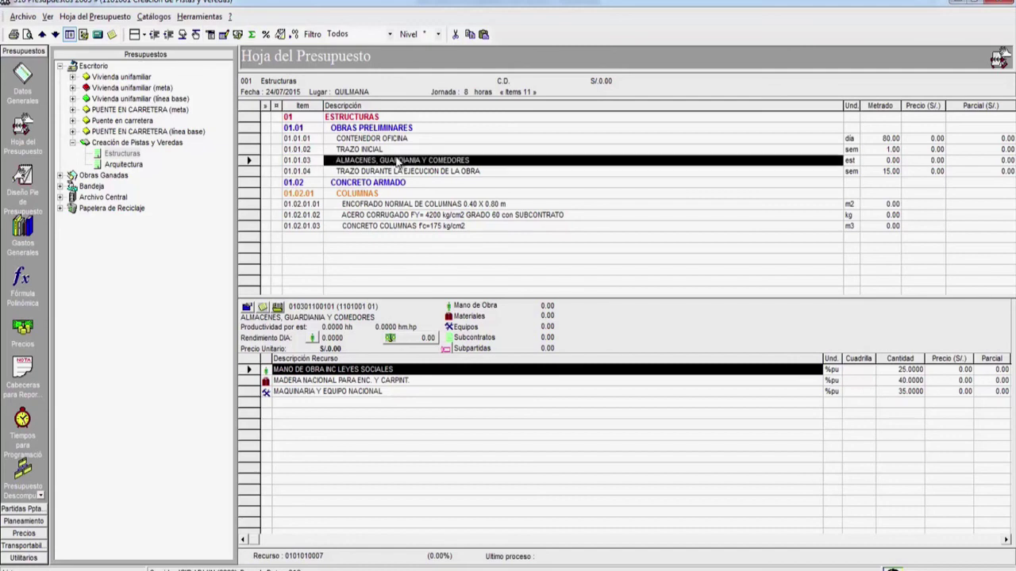
Set the metrado of the ALMACENES, GUARDIANIA Y COMEDORES item to 100
{"action": "left_click", "coordinate": [879, 162]}
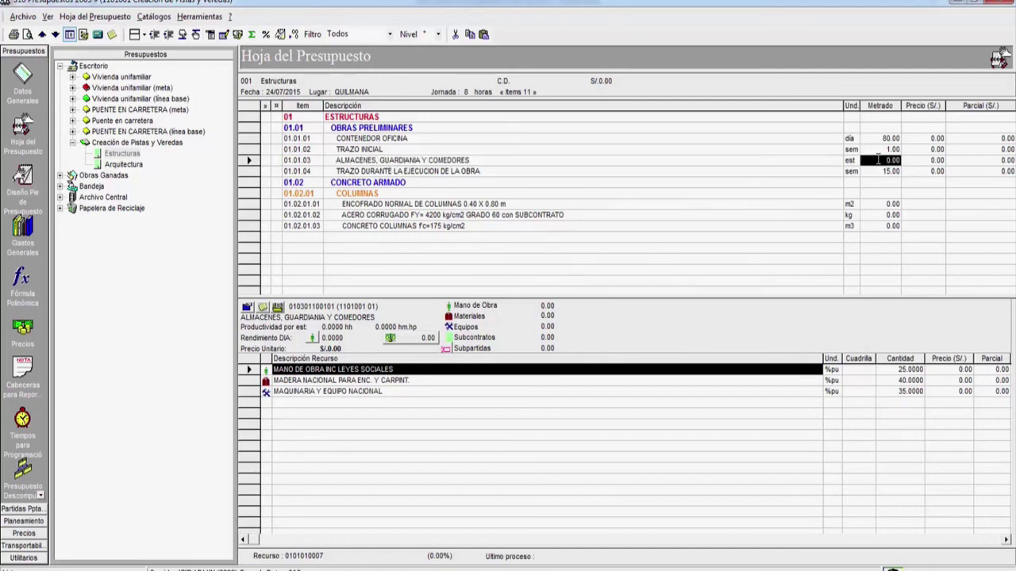
{"action": "left_click", "coordinate": [880, 162]}
{"action": "type", "text": "100"}
{"action": "key", "text": "Return"}
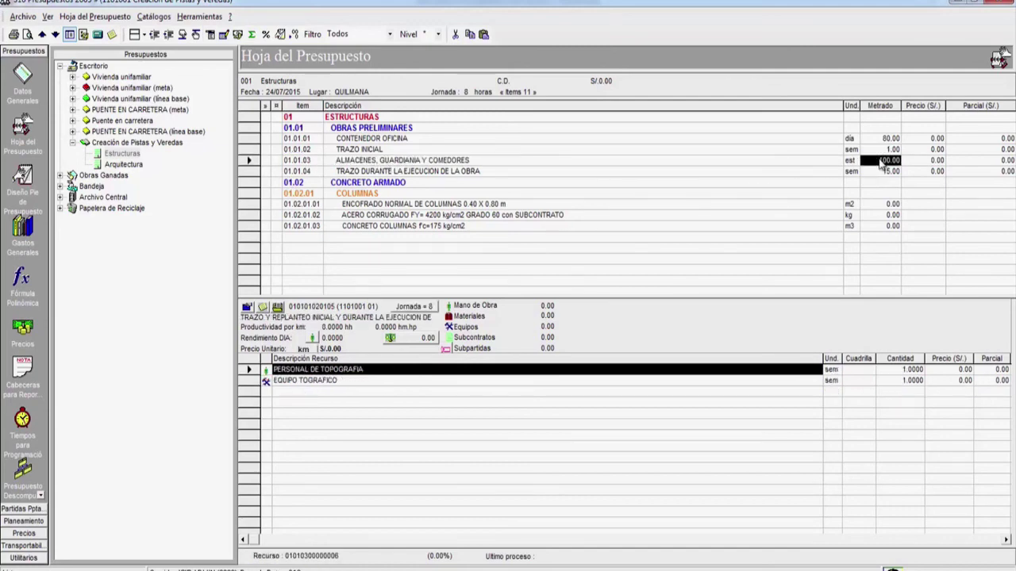
{"action": "key", "text": "Right"}
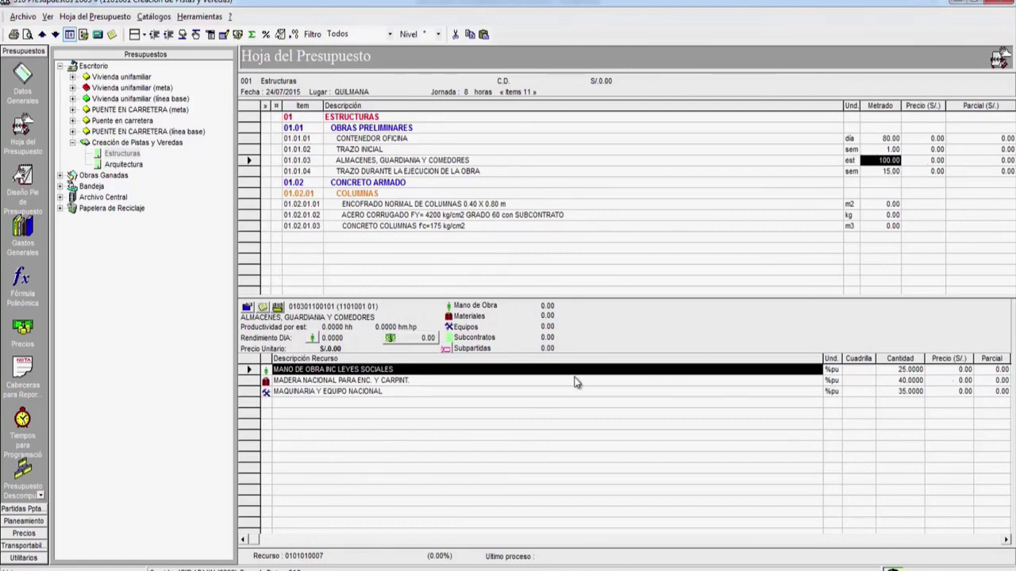
Set the metrado of ALMACENES, GUARDIANIA Y COMEDORES to 1 and its unit price to 2,900.00
{"action": "left_click", "coordinate": [926, 163]}
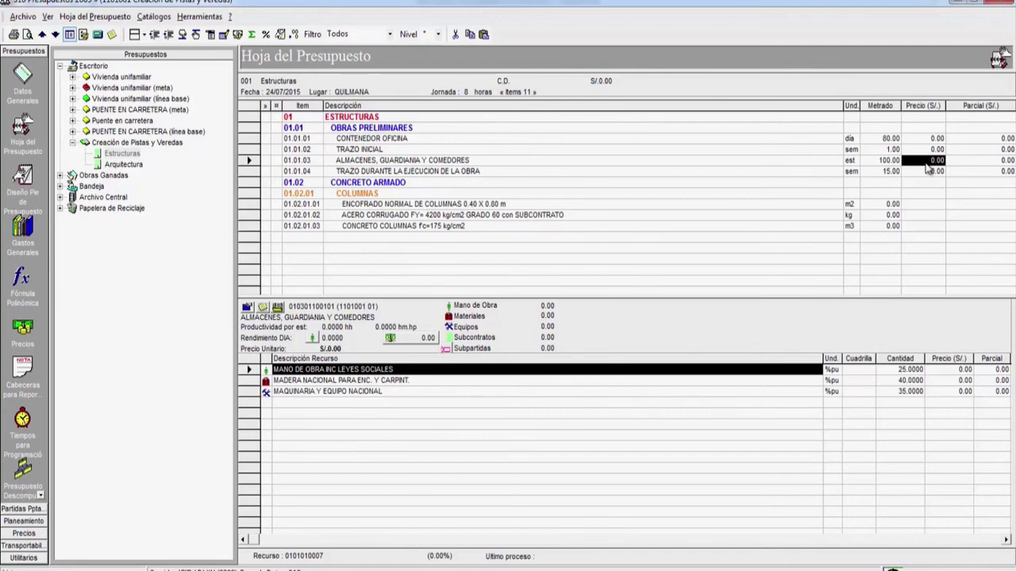
{"action": "key", "text": "Left"}
{"action": "type", "text": "1"}
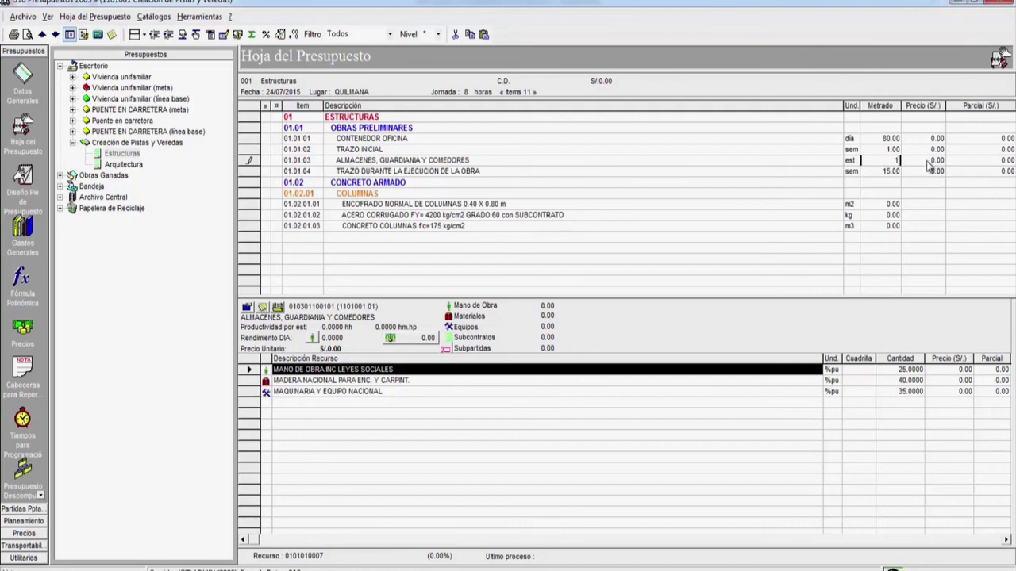
{"action": "key", "text": "Return"}
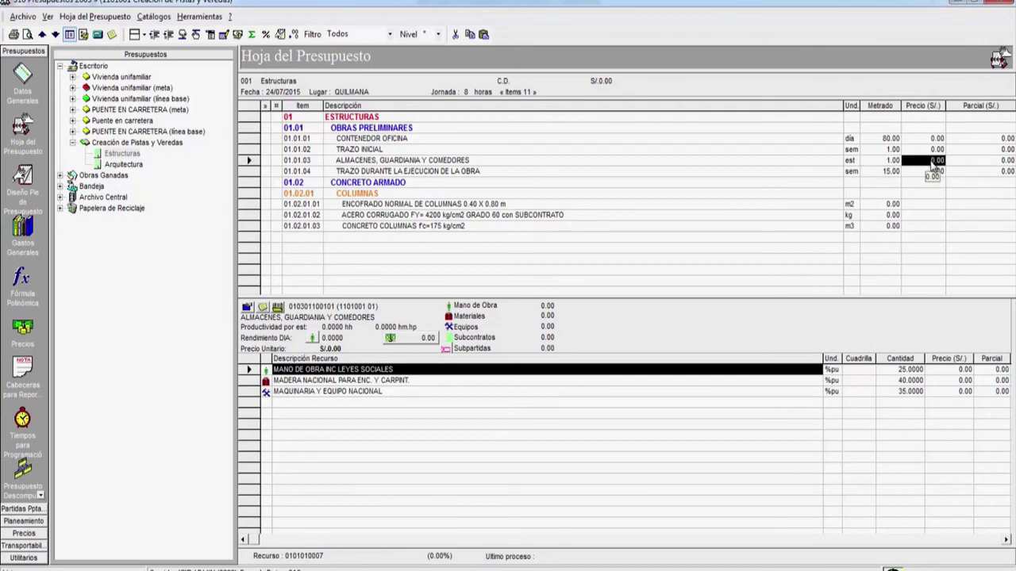
{"action": "type", "text": "29"}
{"action": "key", "text": "Return"}
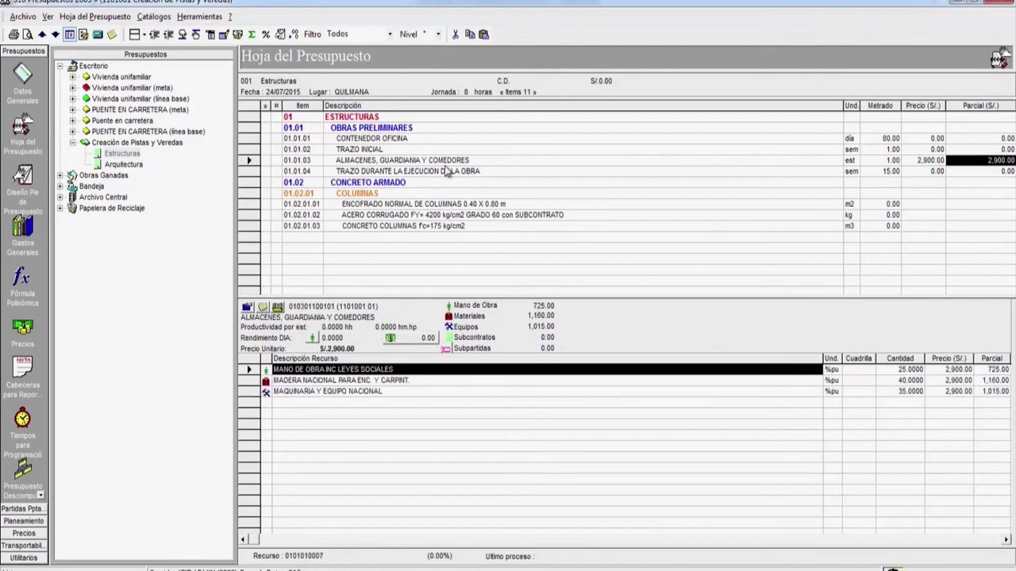
{"action": "left_click", "coordinate": [397, 162]}
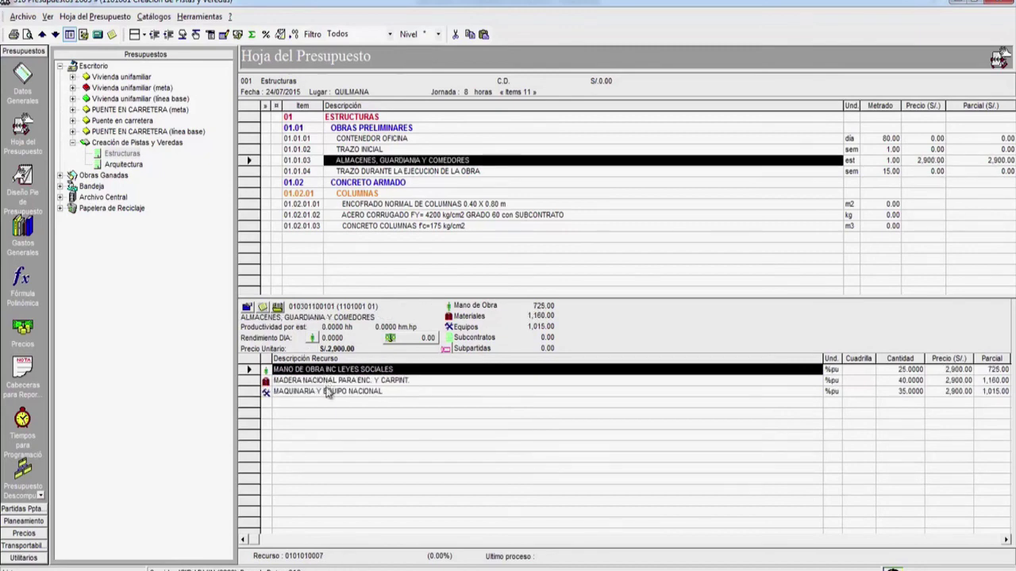